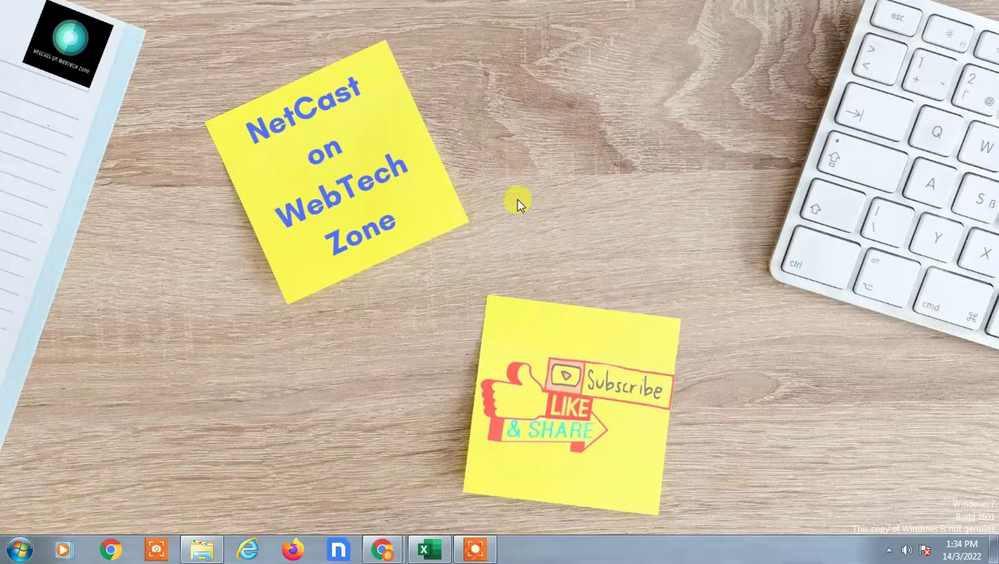
Step: Refresh the desktop and check the signed-in Google account details
right_click(447, 77)
left_click(508, 122)
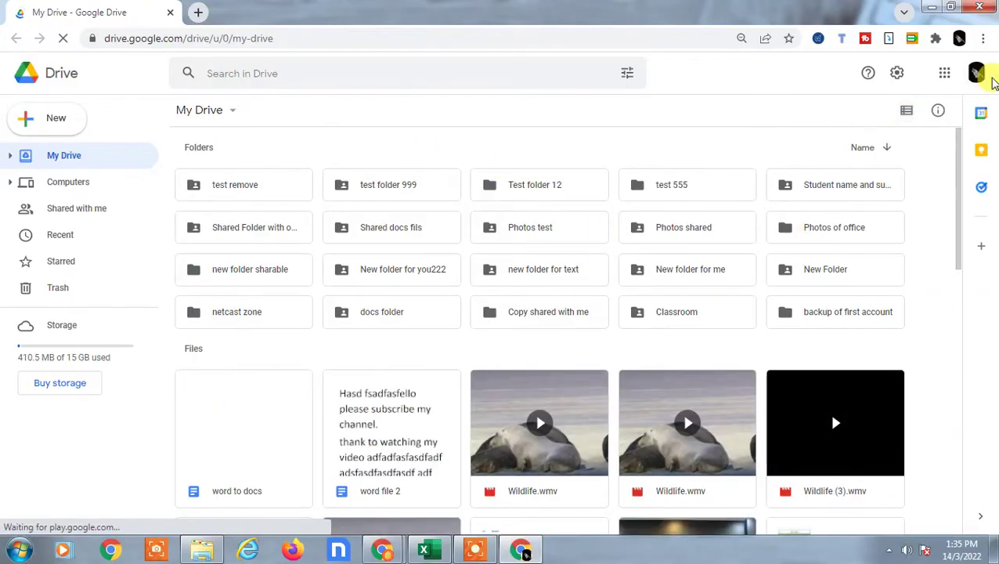
left_click(976, 72)
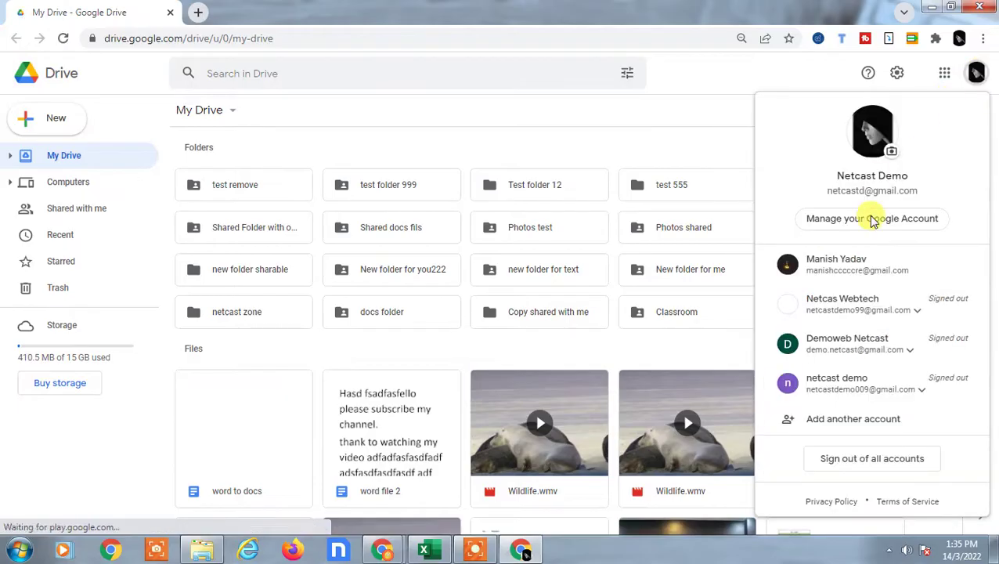
left_click(693, 90)
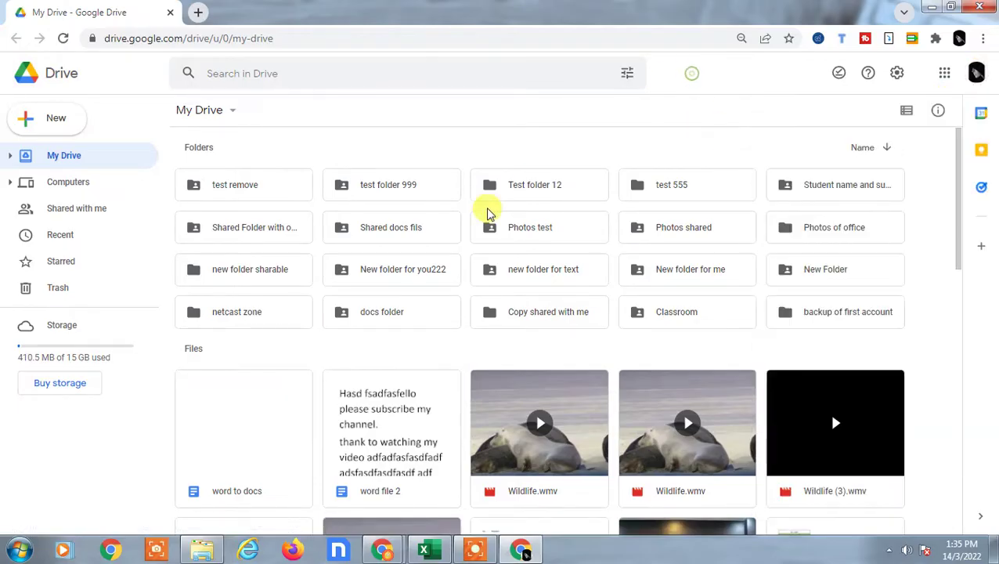
Step: Start a new folder from the New menu, cancel it, then reopen and dismiss the menu
left_click(56, 127)
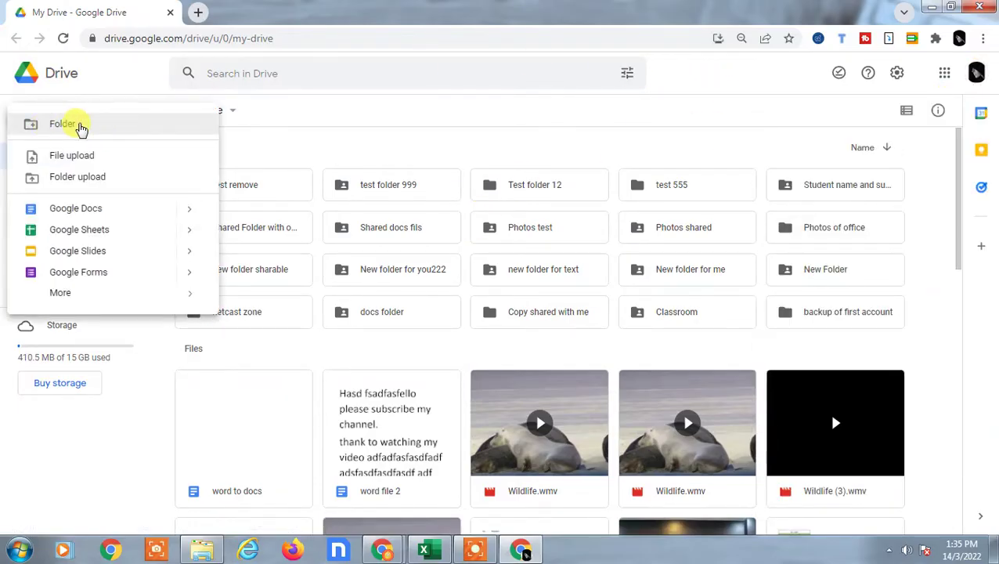
left_click(78, 127)
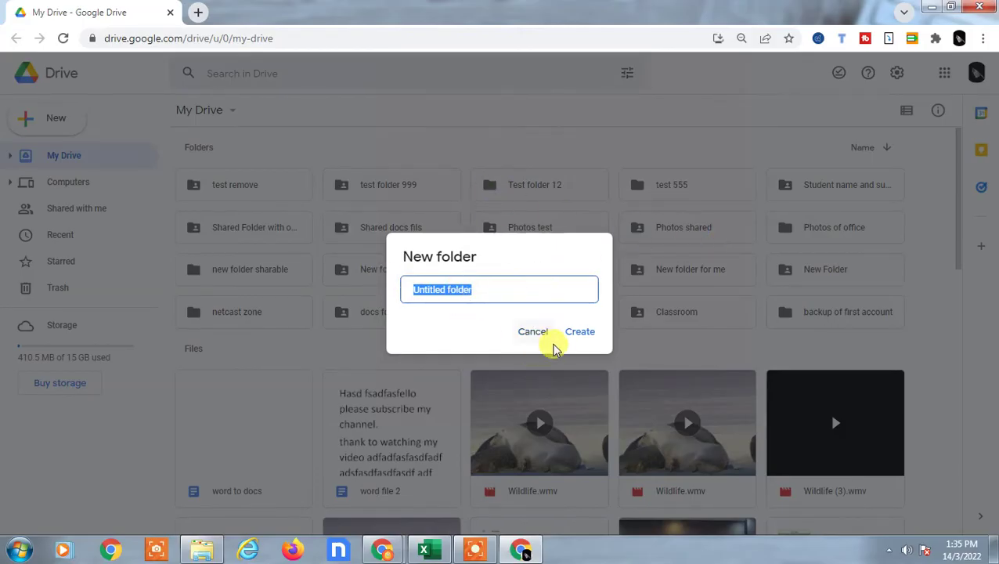
left_click(541, 331)
left_click(51, 123)
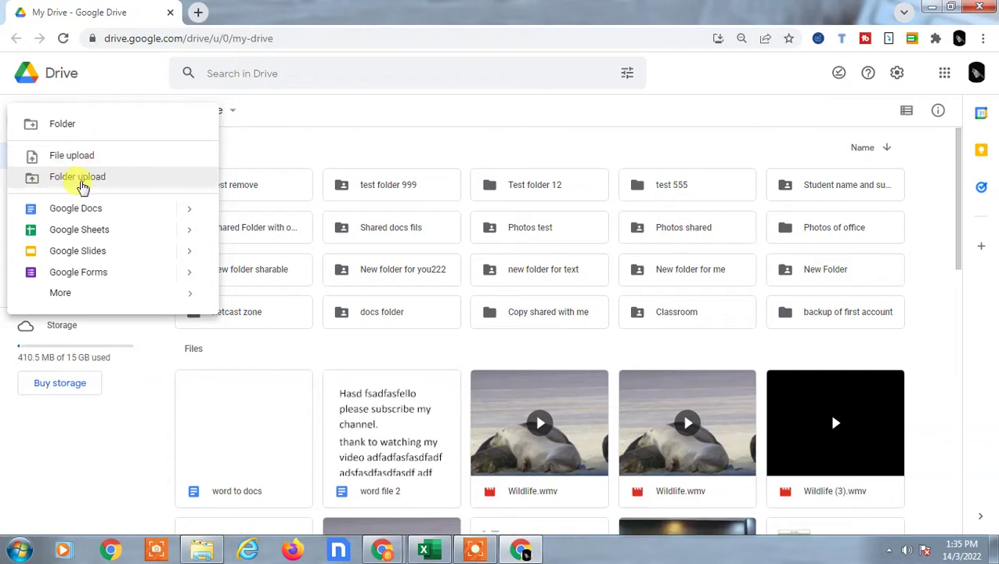
left_click(397, 124)
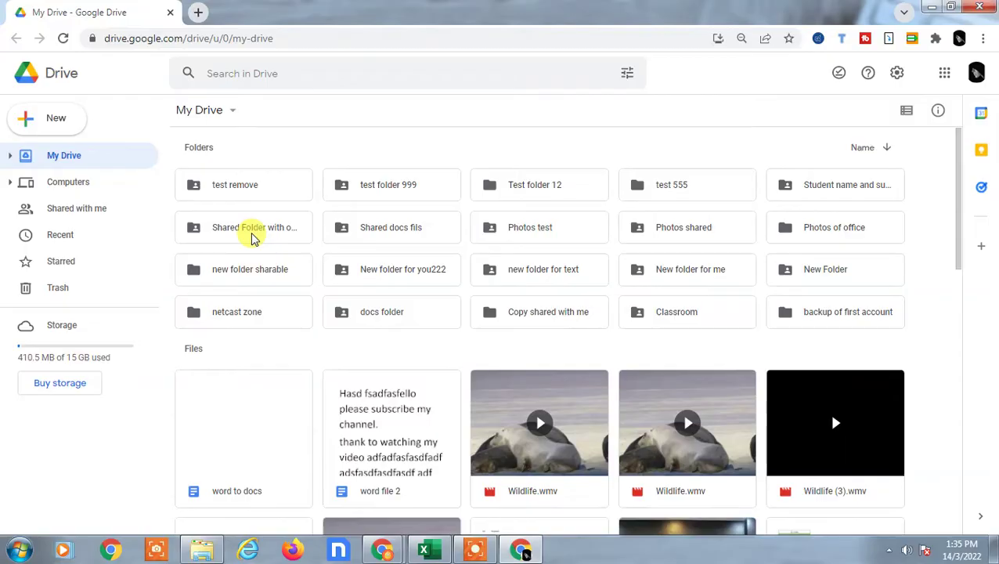
Step: Create a folder named 'accesible for every one' via New > Folder
left_click(35, 125)
left_click(76, 131)
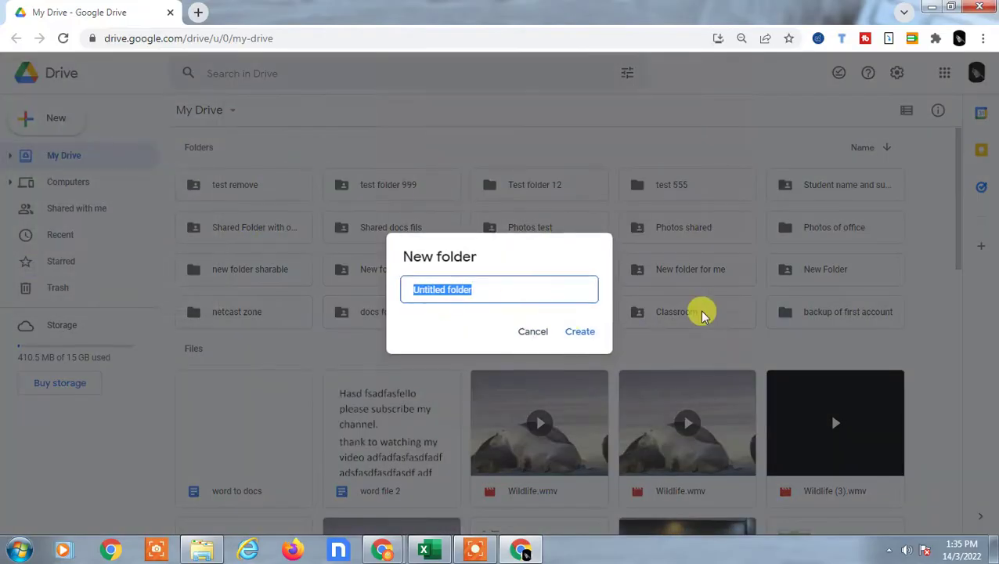
type("accesib")
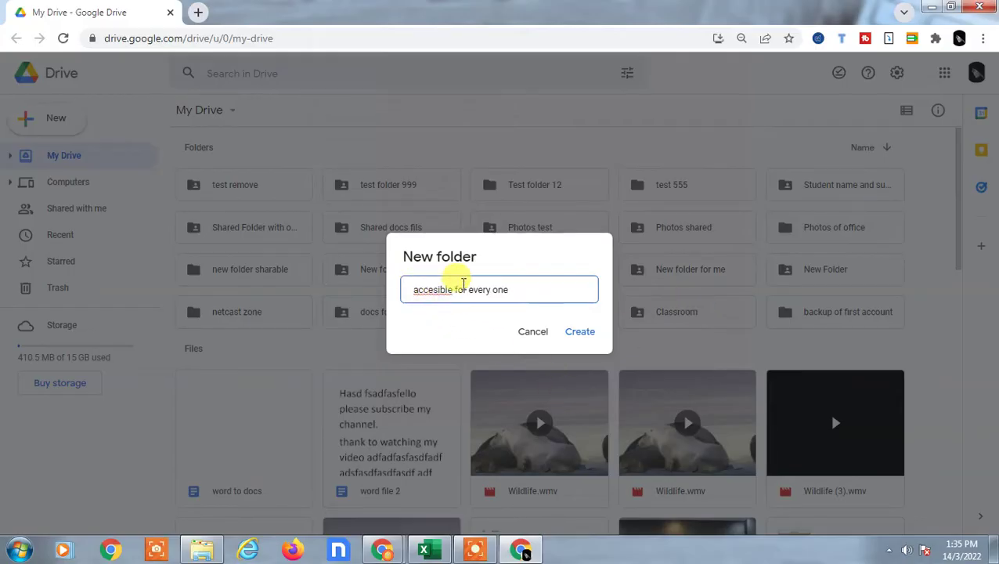
left_click(618, 334)
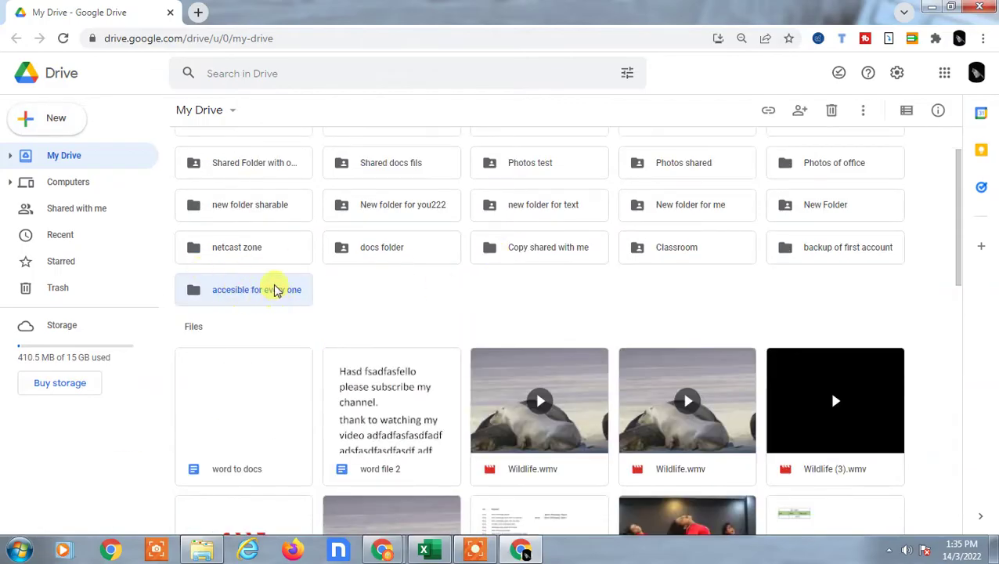
Step: Upload car.jpg from Pictures into 'accesible for every one', then reselect the folder in My Drive
double_click(249, 292)
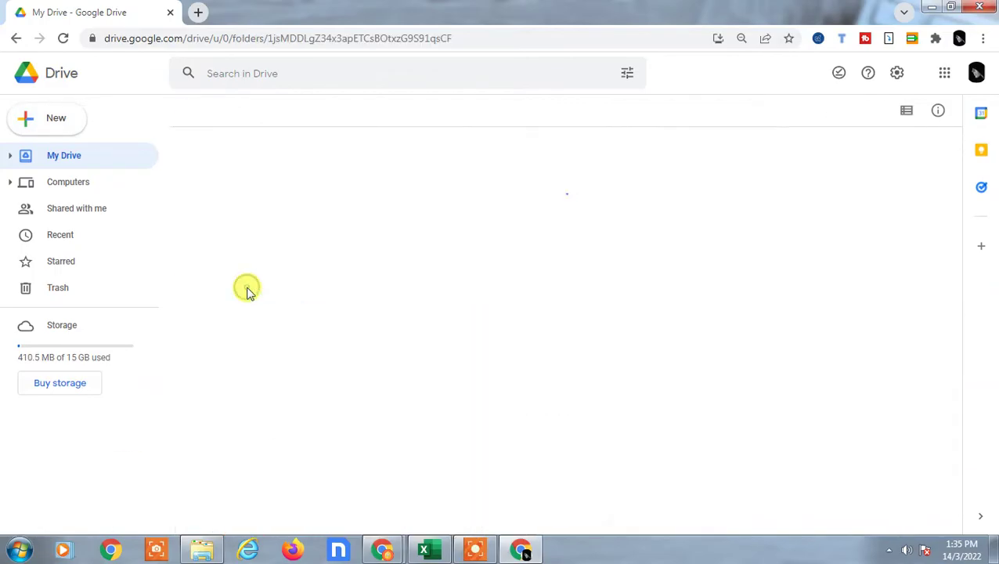
left_click(45, 125)
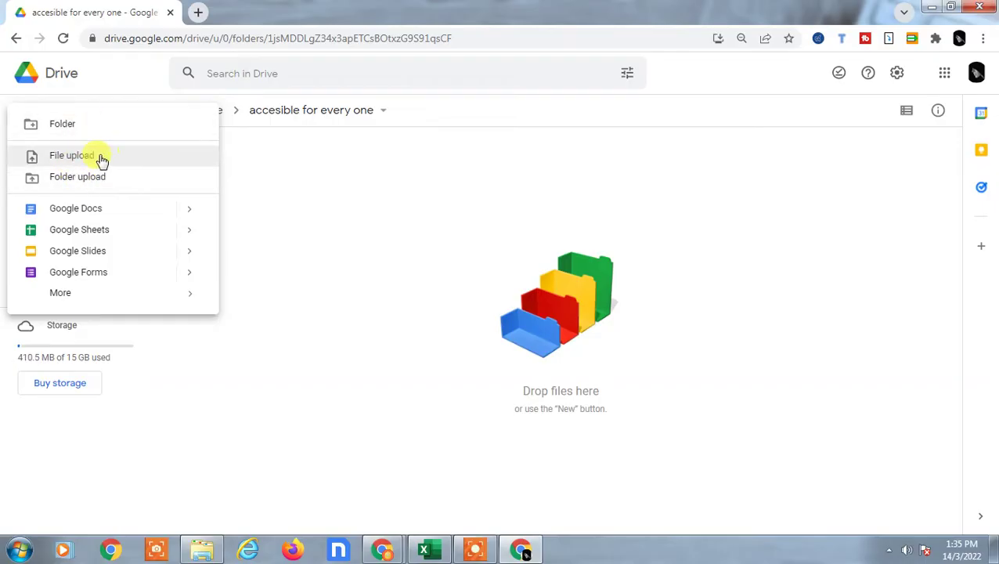
left_click(78, 158)
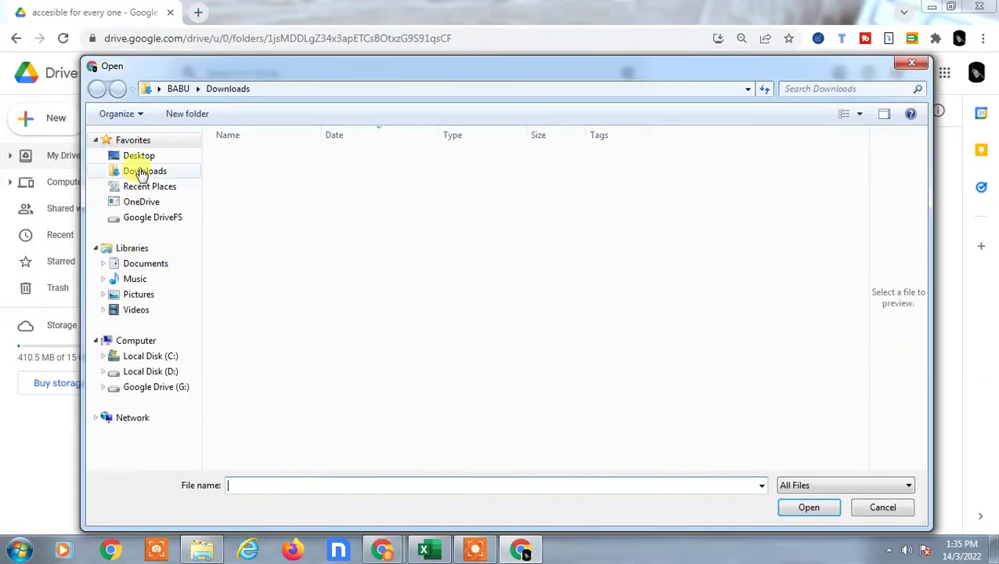
left_click(137, 174)
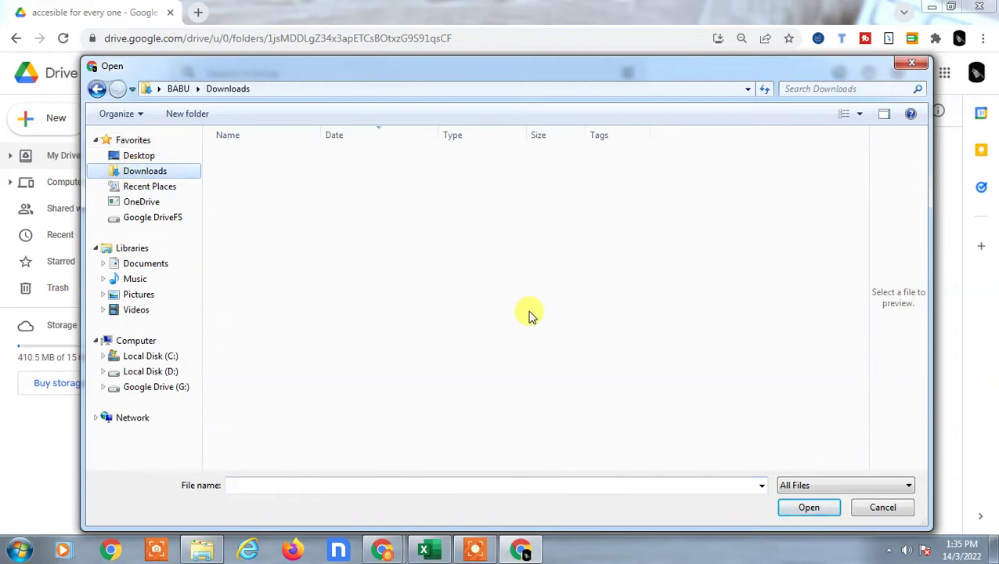
left_click(139, 295)
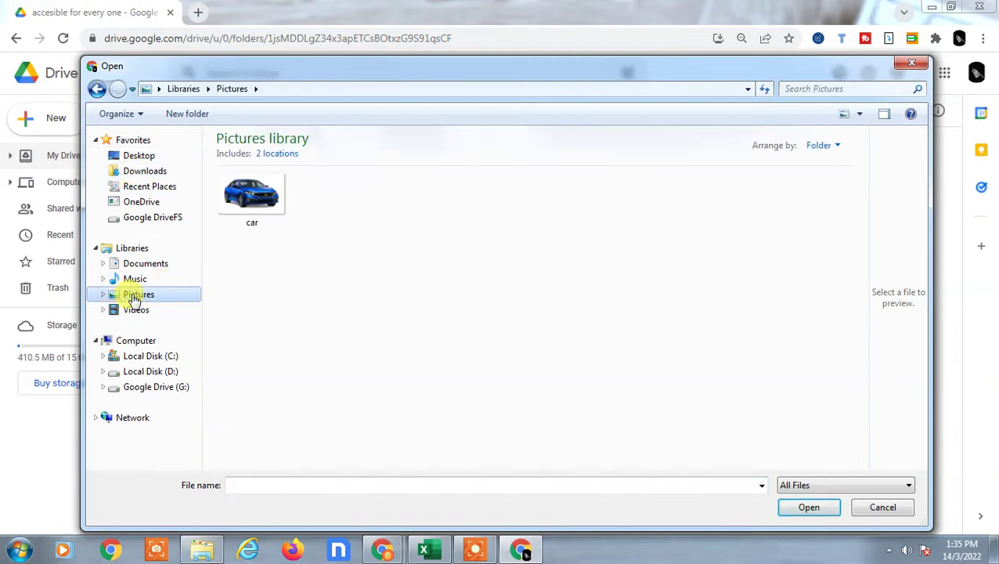
left_click(274, 202)
double_click(275, 203)
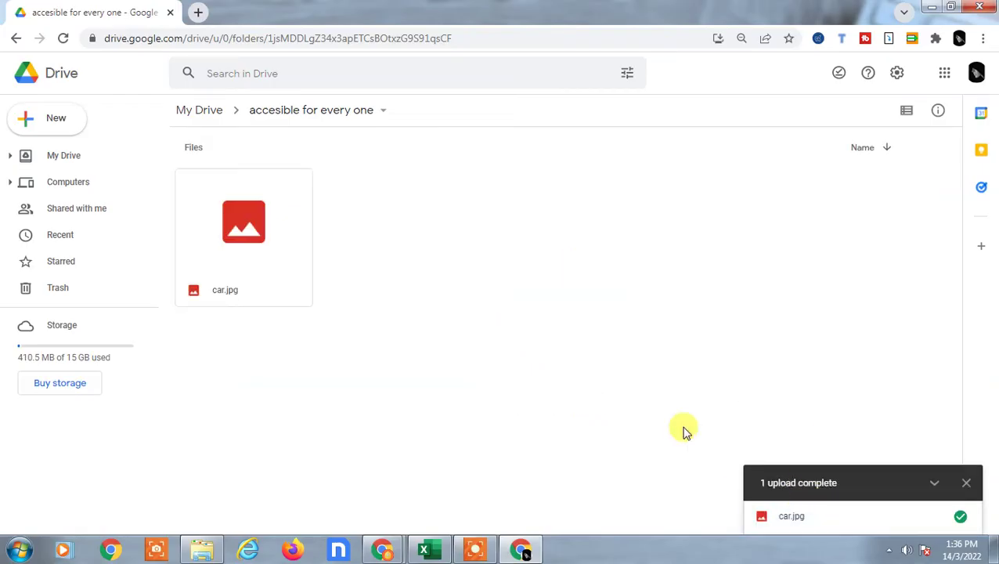
left_click(191, 114)
left_click(258, 365)
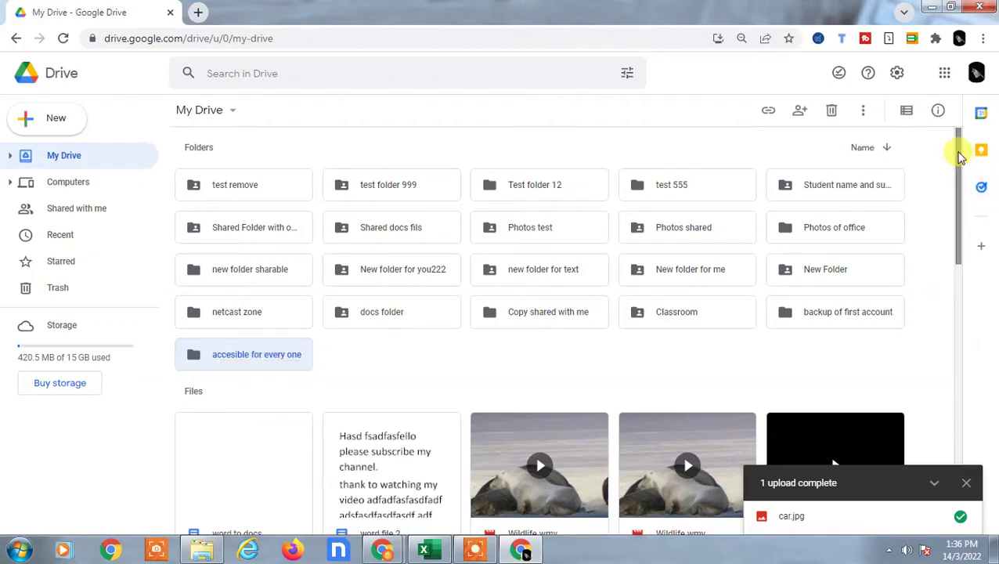
Step: Switch between Shared with me and My Drive twice, reselecting the 'accesible for every one' folder
left_click_drag(960, 152, 959, 164)
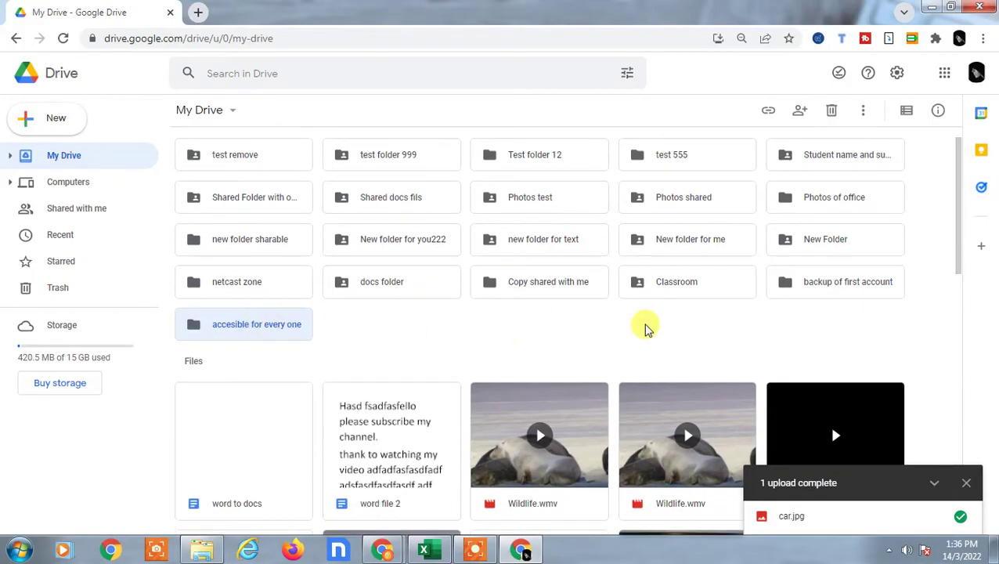
scroll(736, 235, "up", 1)
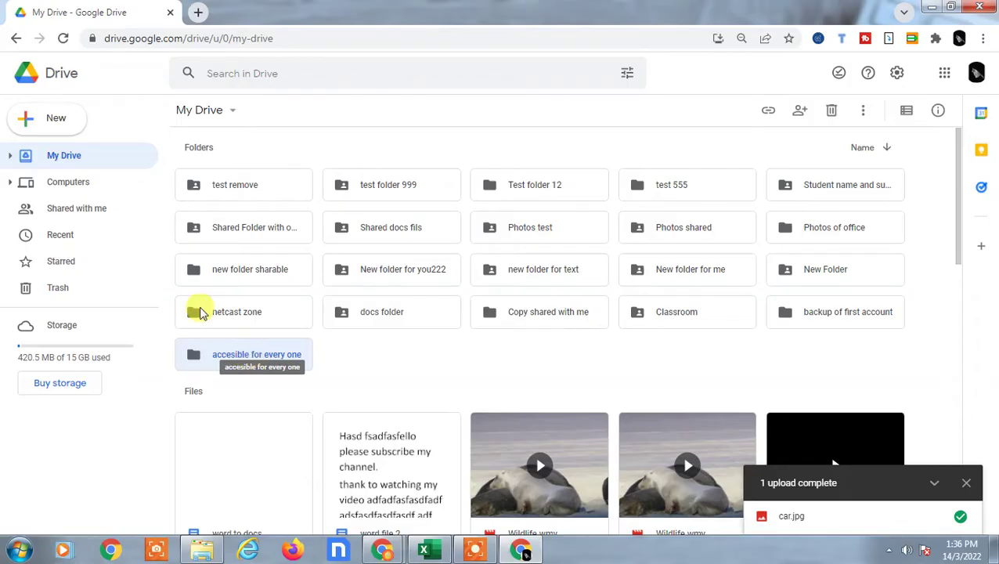
left_click(74, 210)
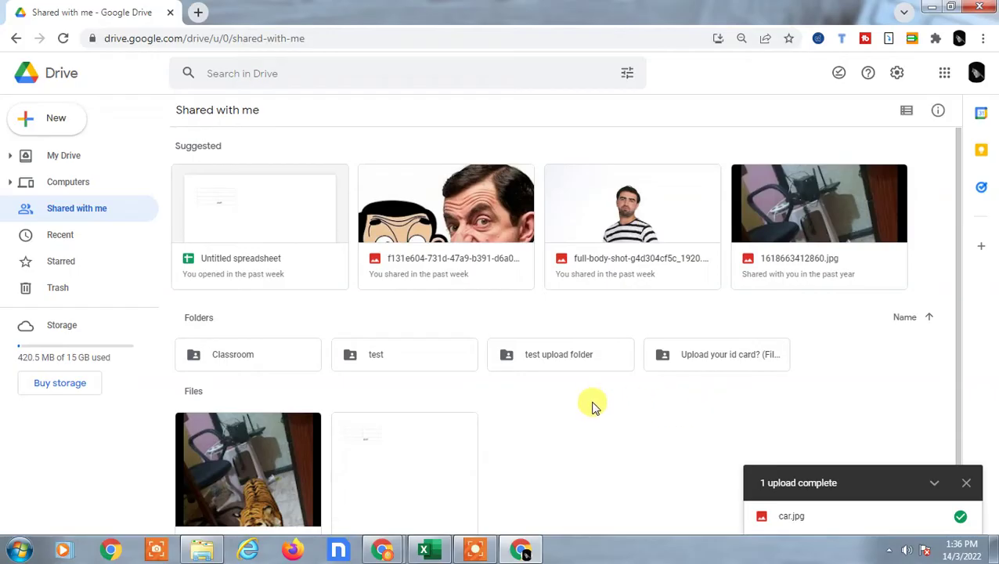
left_click(60, 158)
left_click(252, 358)
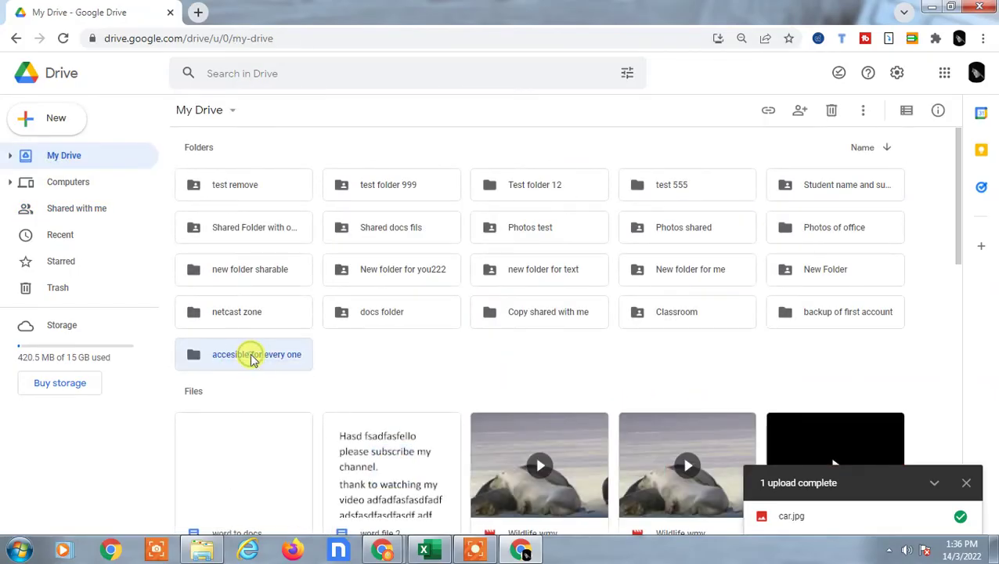
left_click(76, 209)
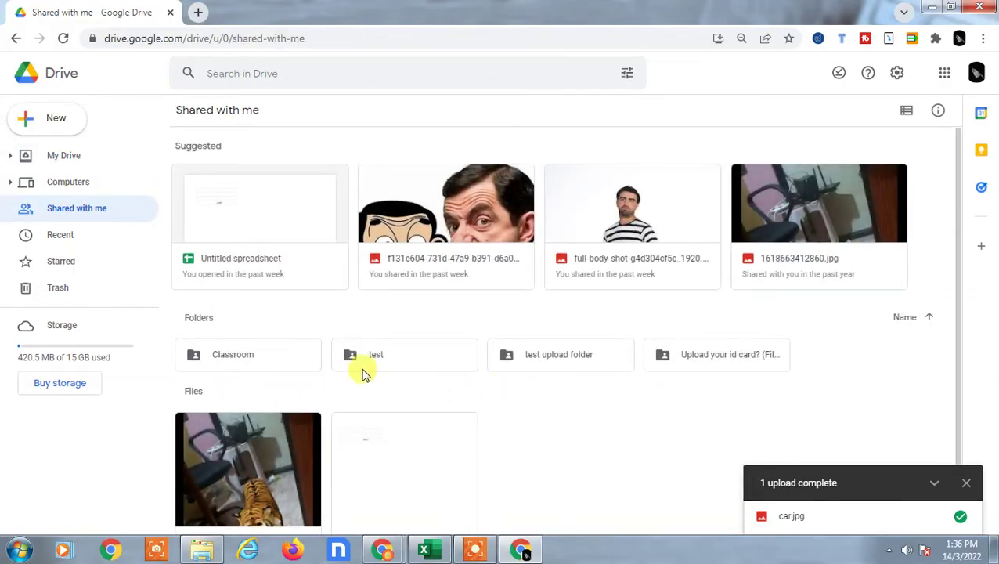
left_click(77, 158)
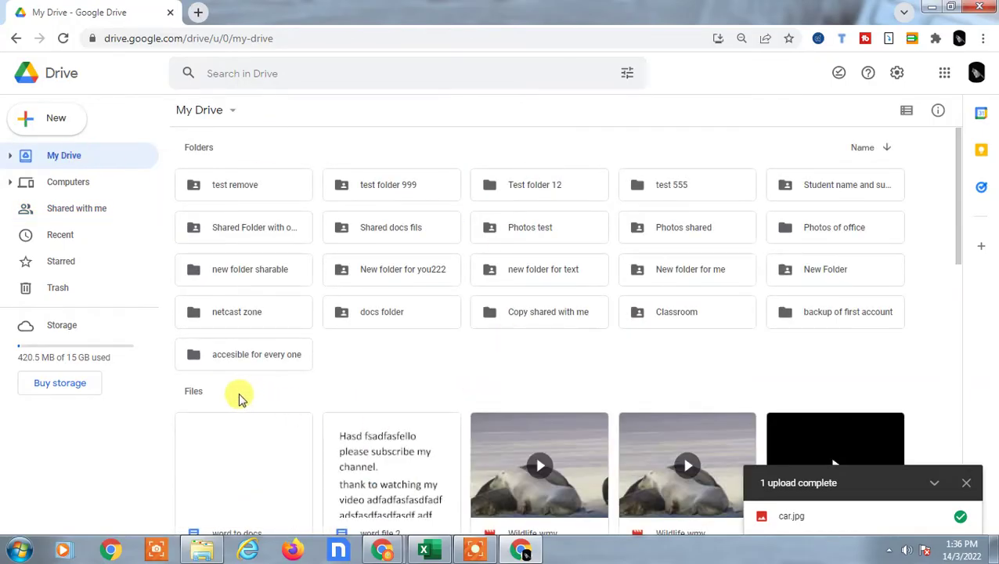
left_click(250, 361)
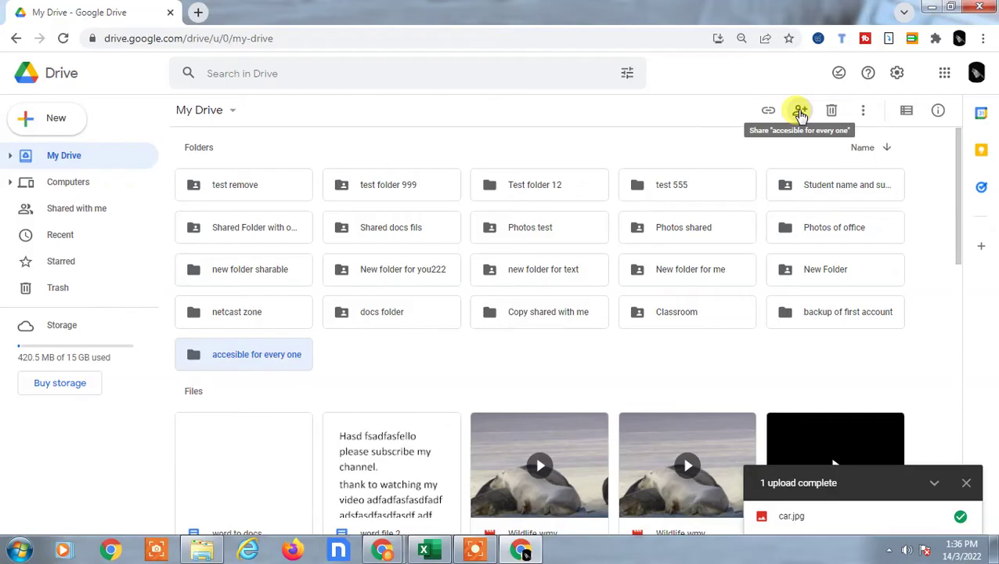
right_click(243, 352)
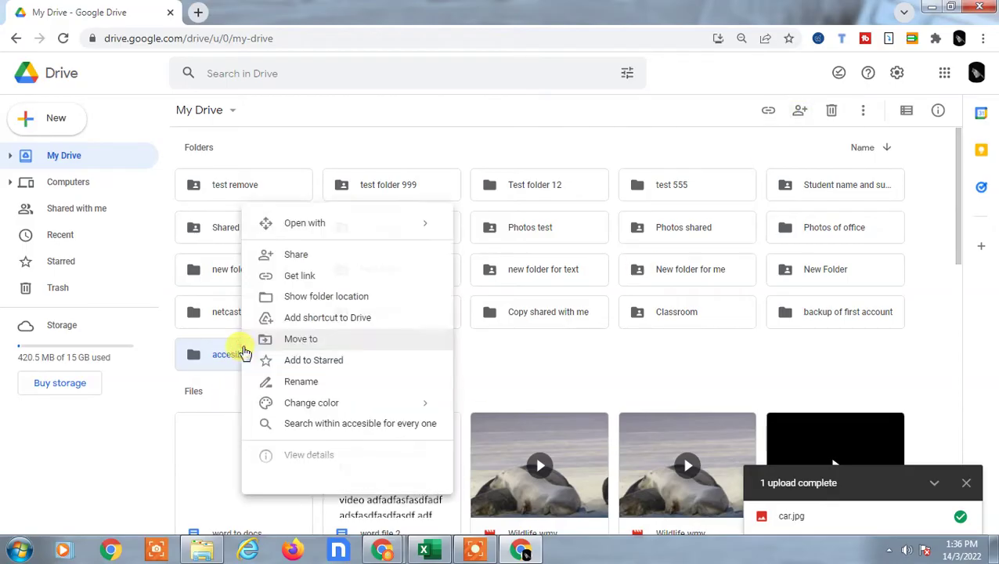
left_click(301, 253)
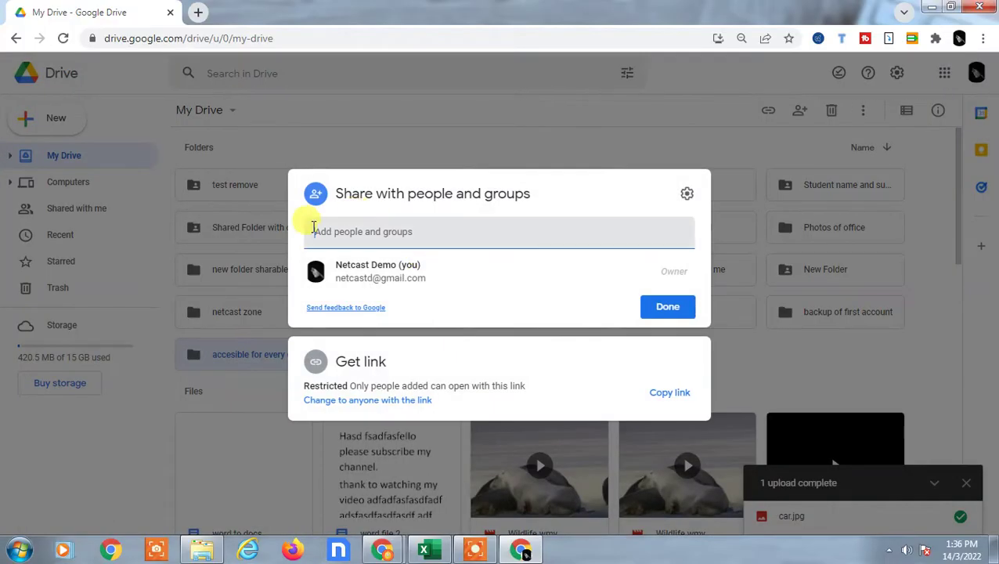
left_click(364, 228)
left_click(405, 276)
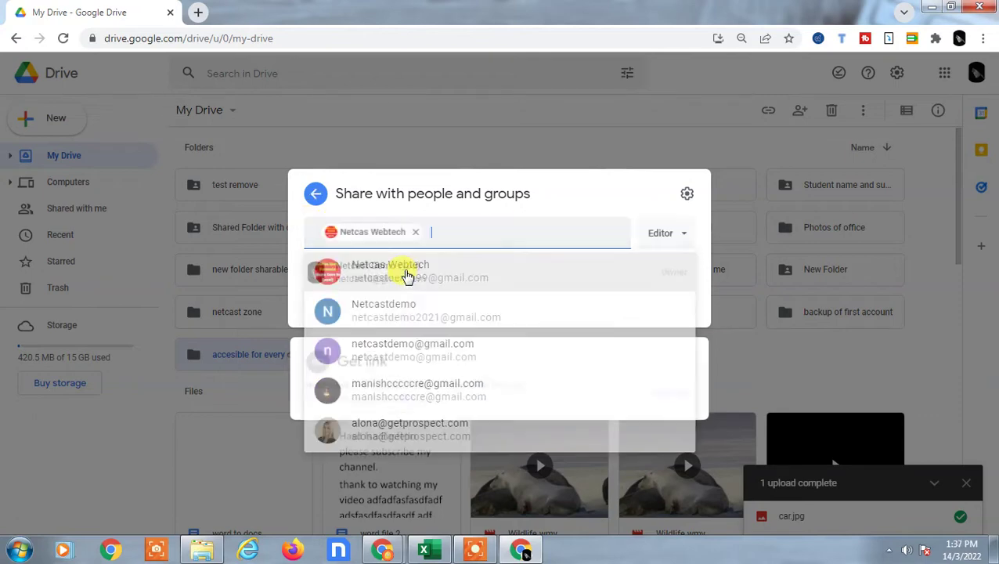
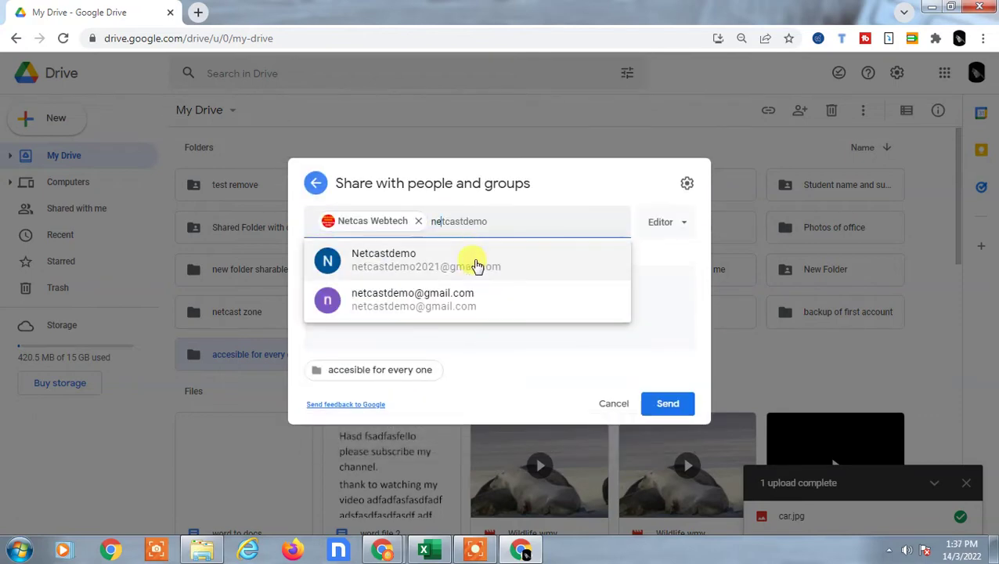
left_click(475, 260)
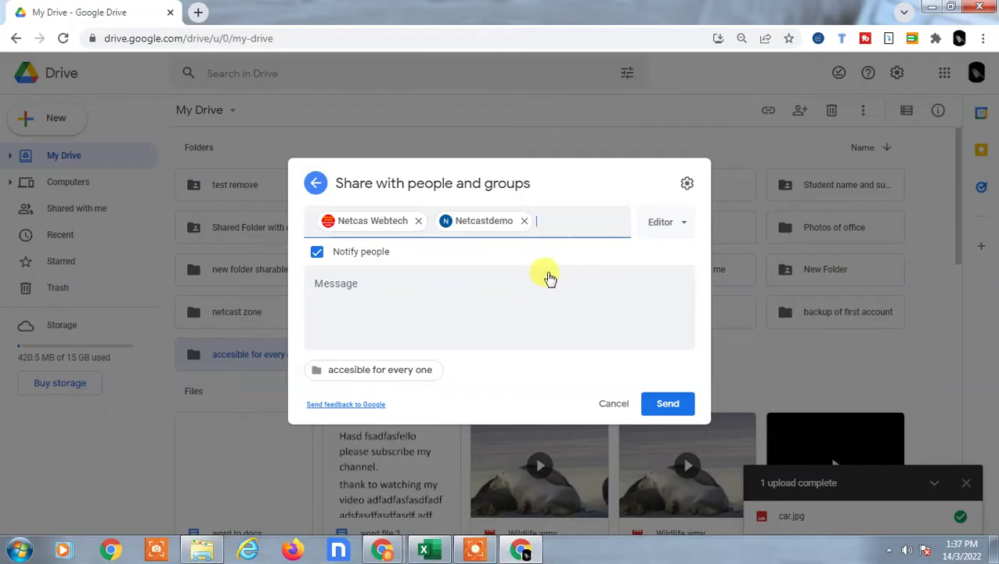
key("Return")
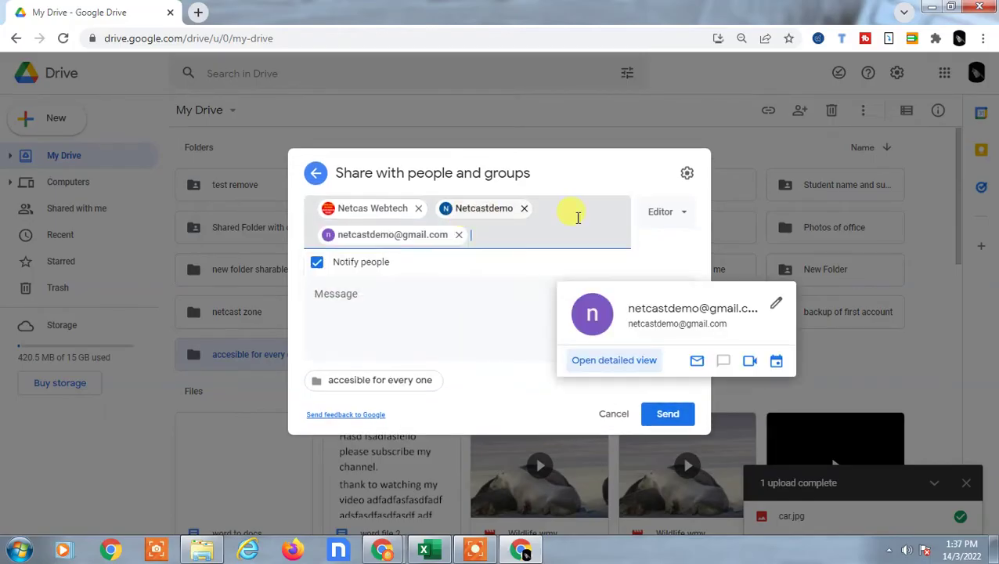
Step: Enter the message 'n' and open the access-role dropdown, still set to Editor
left_click(465, 317)
type("n")
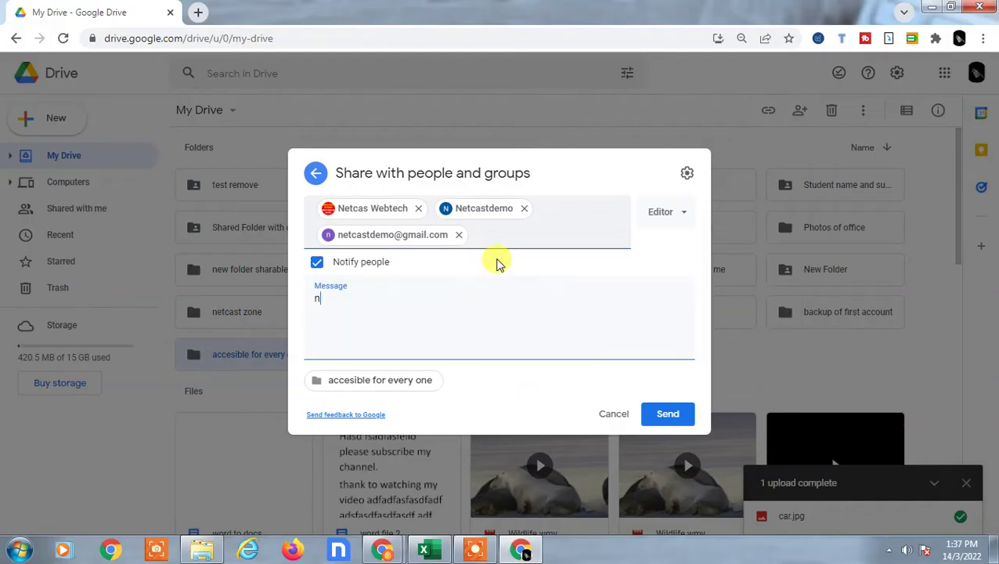
left_click(486, 236)
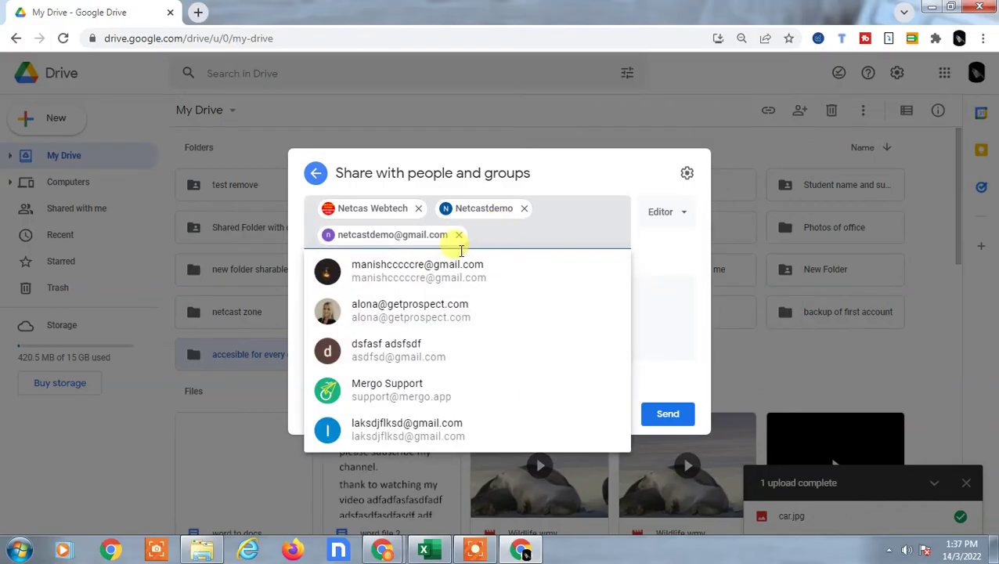
left_click(662, 213)
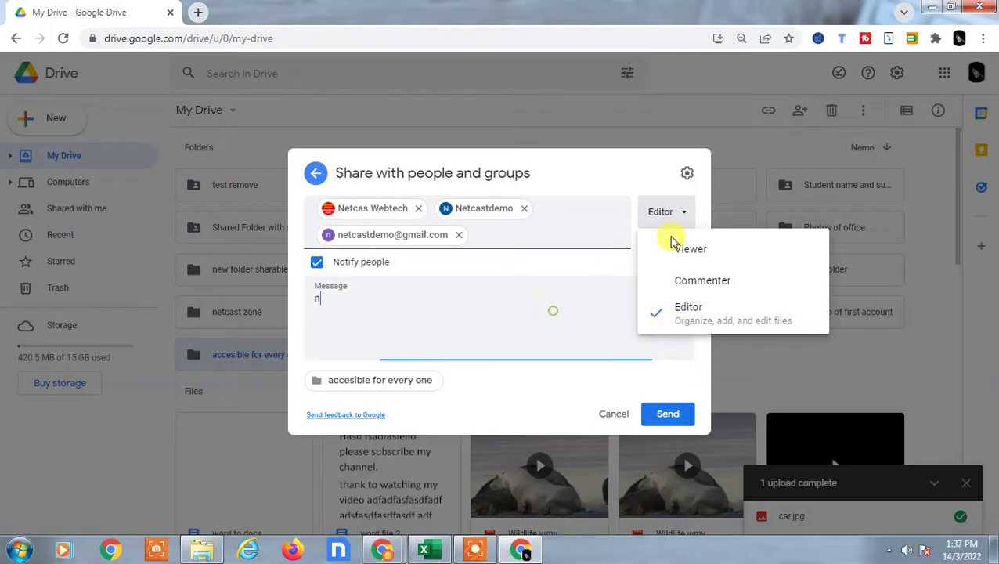
Step: Switch invitees to Viewer access and toggle Notify people off and back on
left_click(642, 327)
left_click(693, 219)
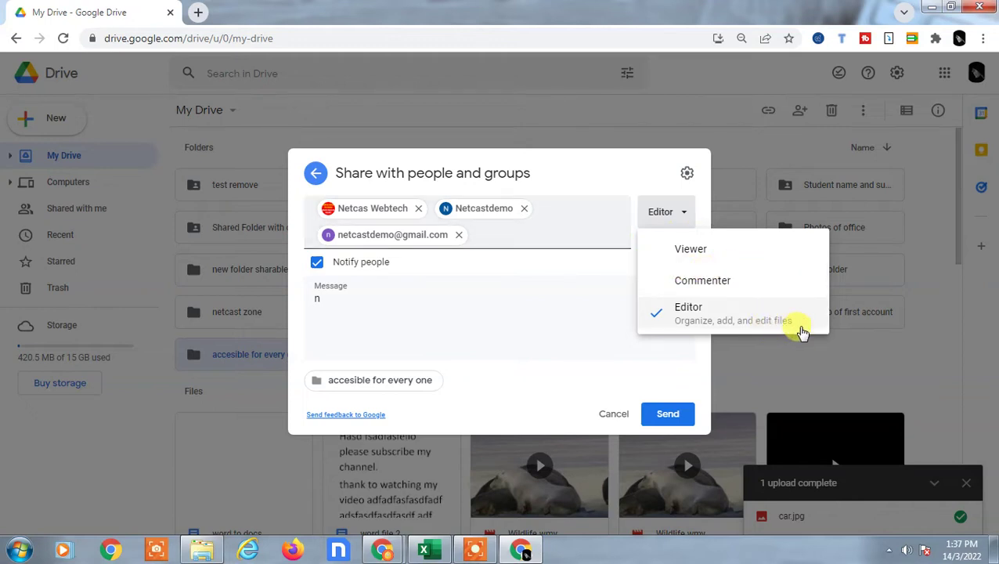
left_click(691, 249)
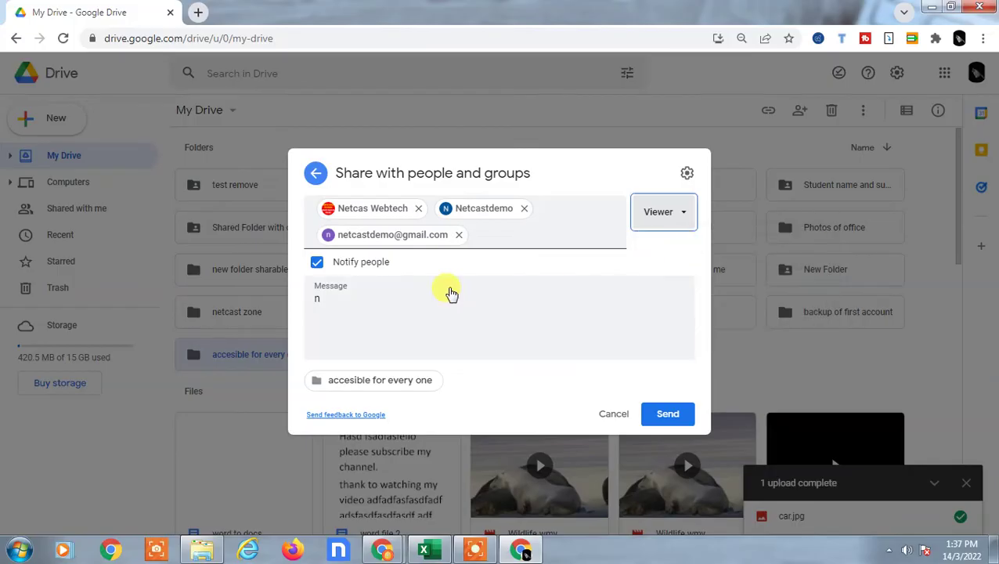
left_click(317, 262)
left_click(317, 309)
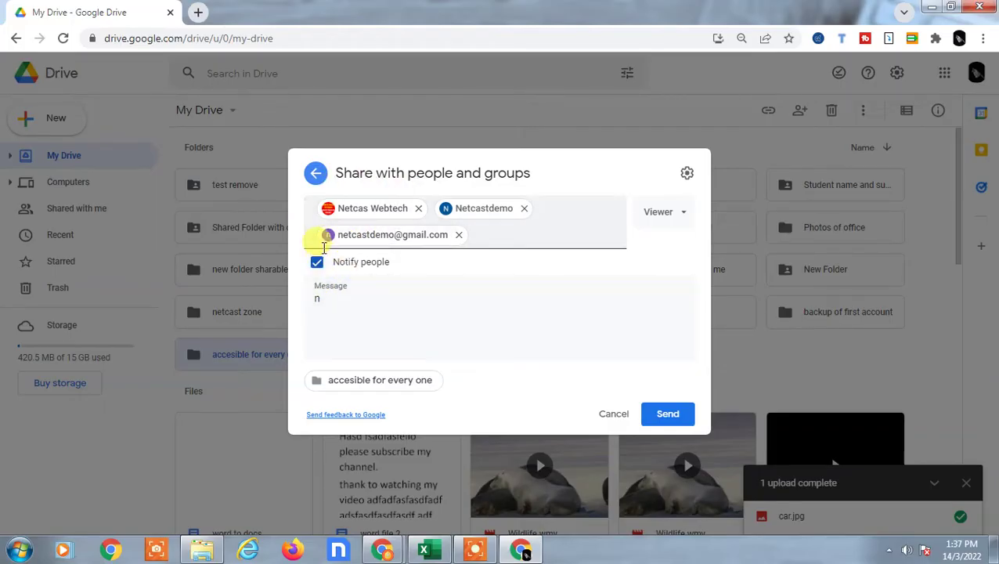
Step: Type the message 'asdf asdf', then discard the unsent invitation
left_click(334, 287)
type("asdf")
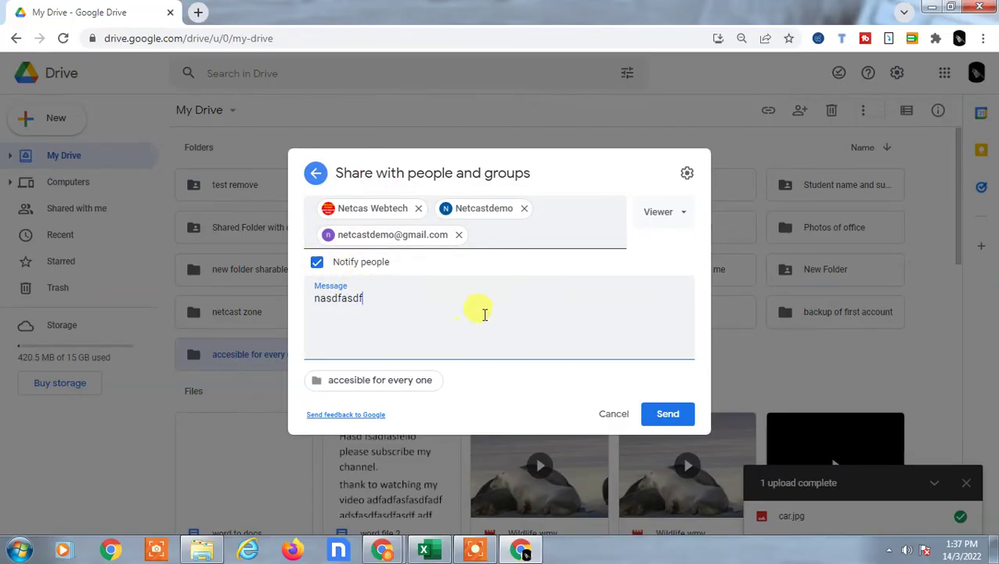
type(" asdf")
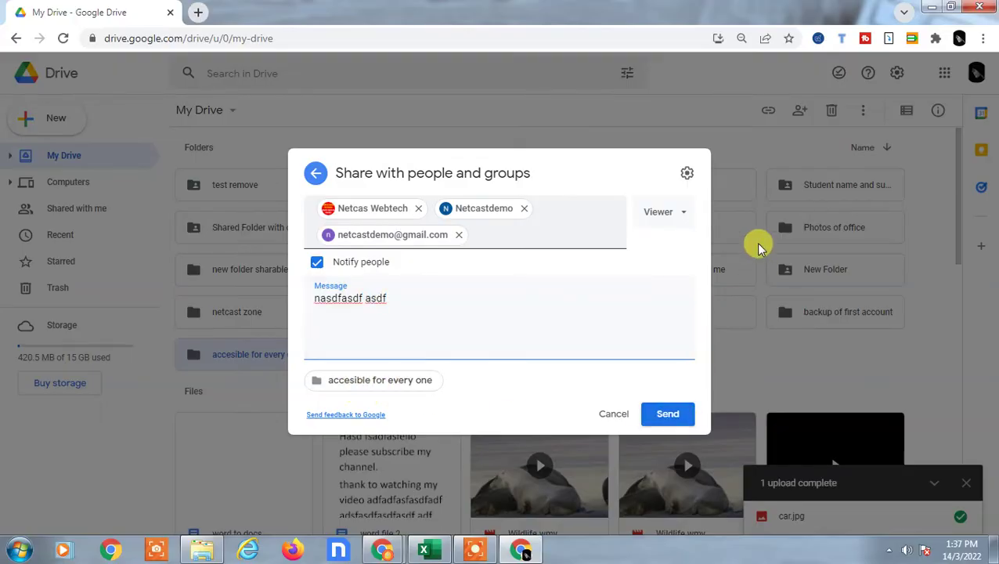
left_click(718, 129)
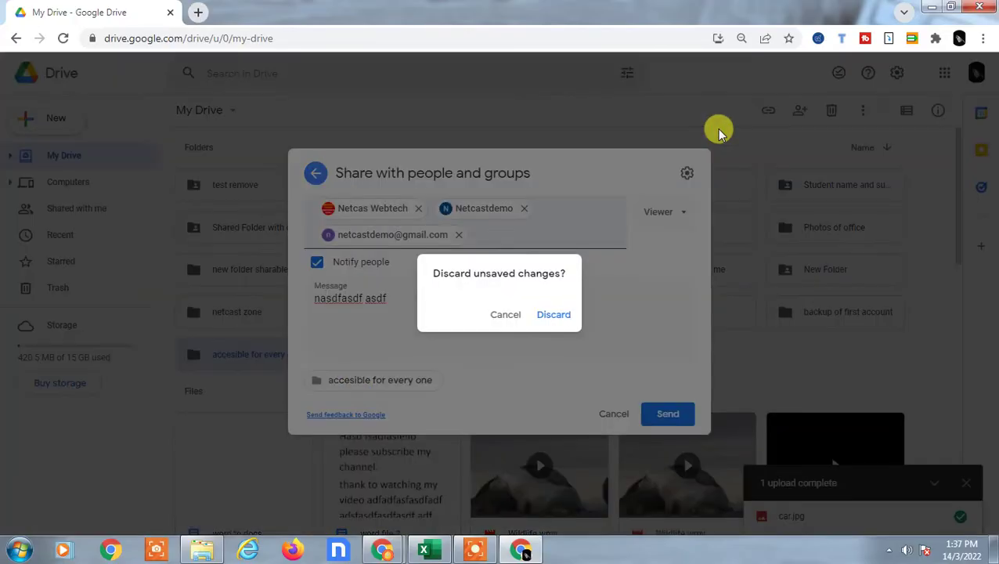
left_click(553, 316)
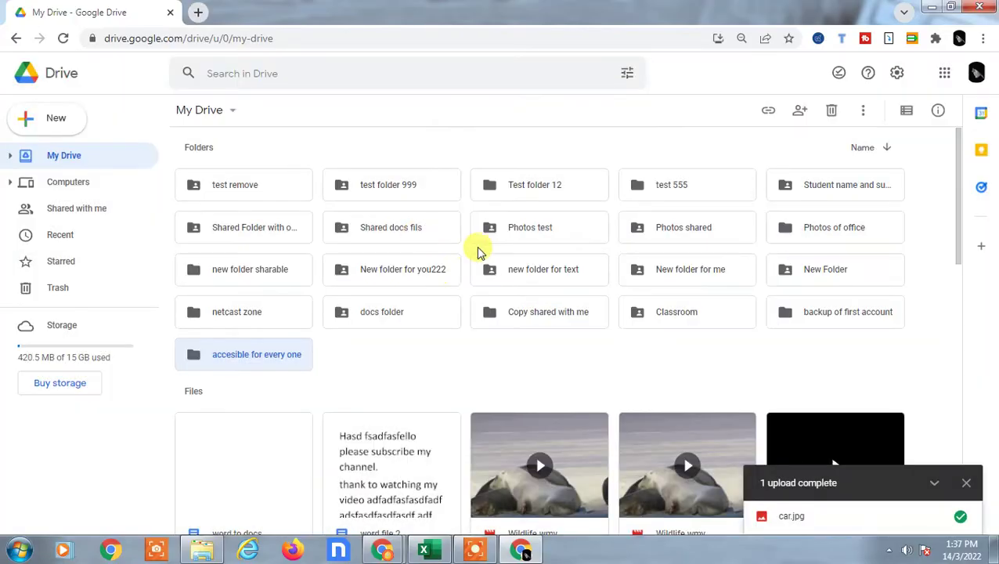
left_click(40, 216)
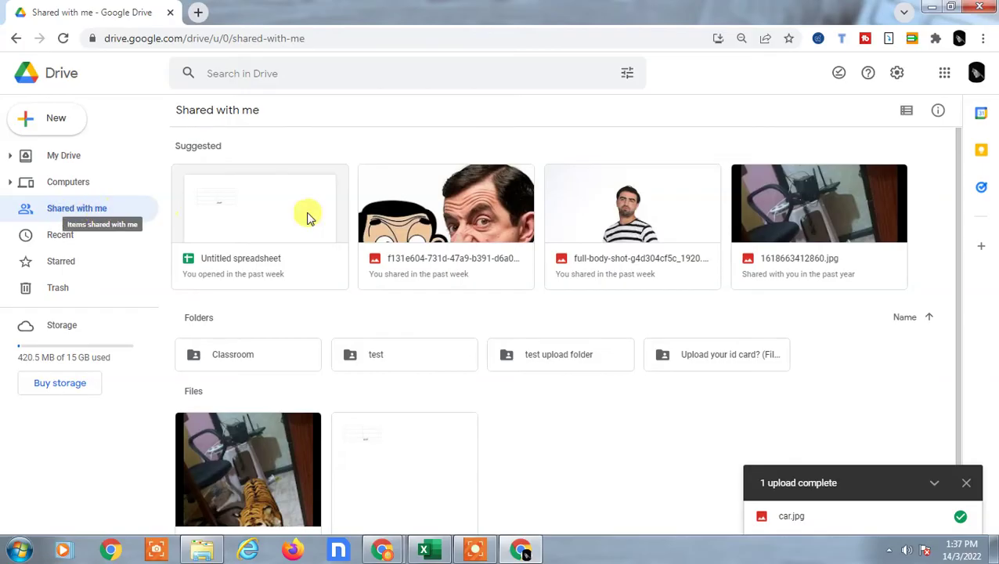
scroll(747, 342, "down", 1)
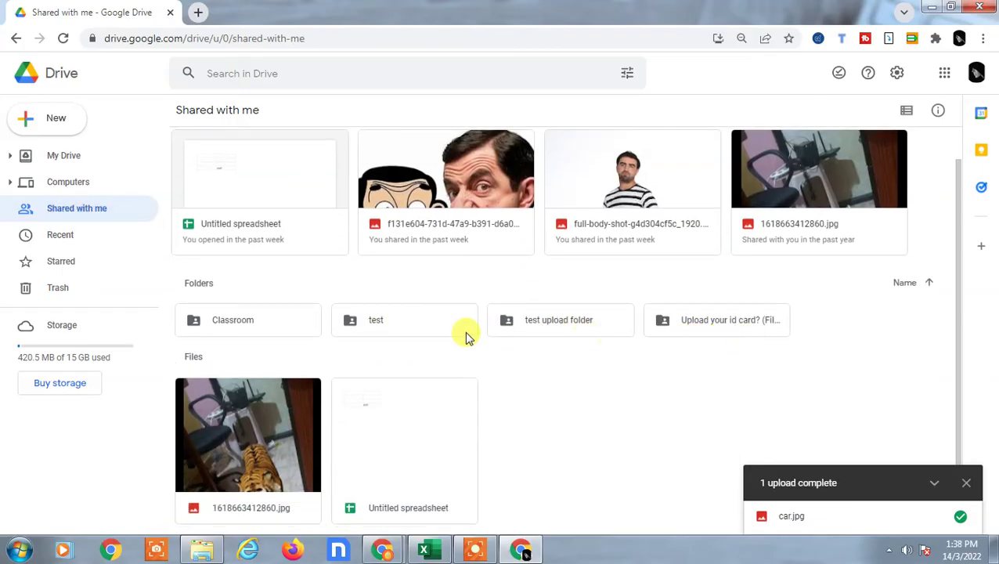
left_click(59, 154)
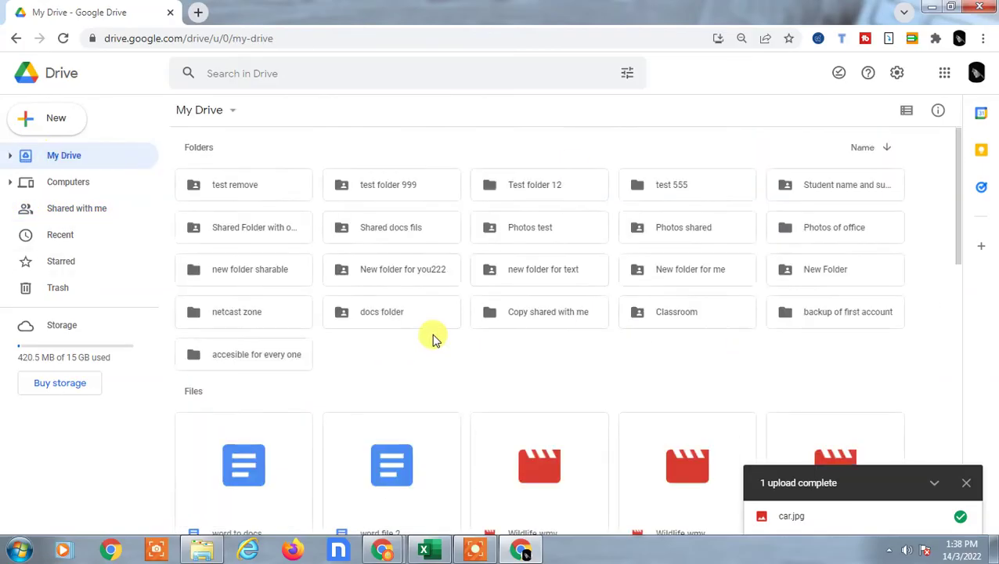
left_click(225, 313)
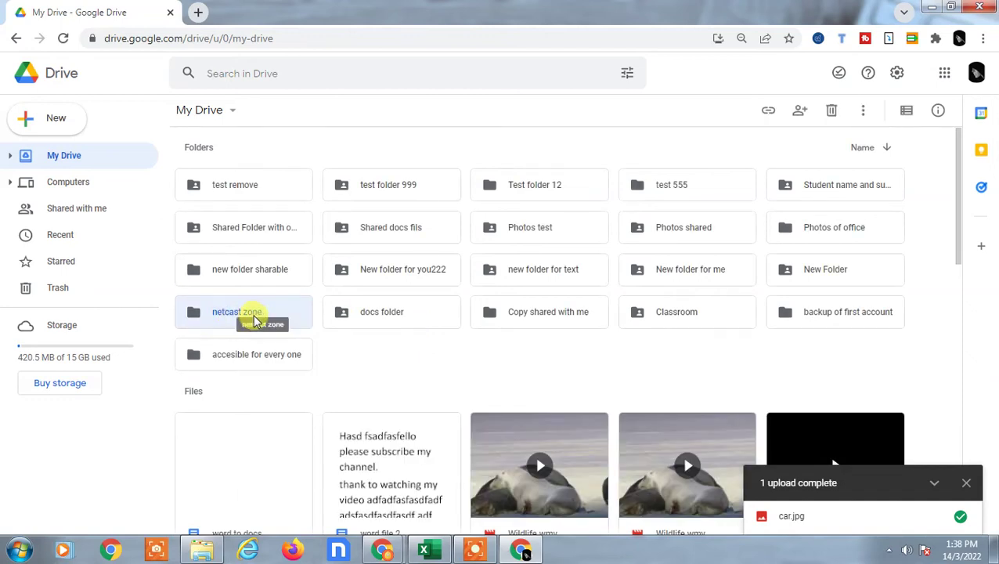
left_click(254, 352)
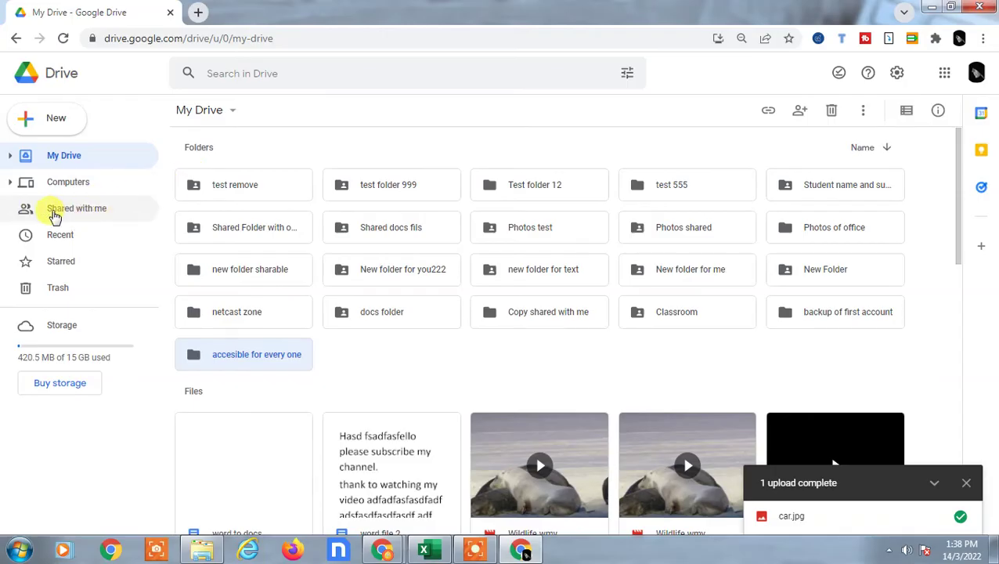
Step: Change the folder's general access from Restricted to 'Anyone with the link' via Get link
right_click(259, 356)
left_click(326, 276)
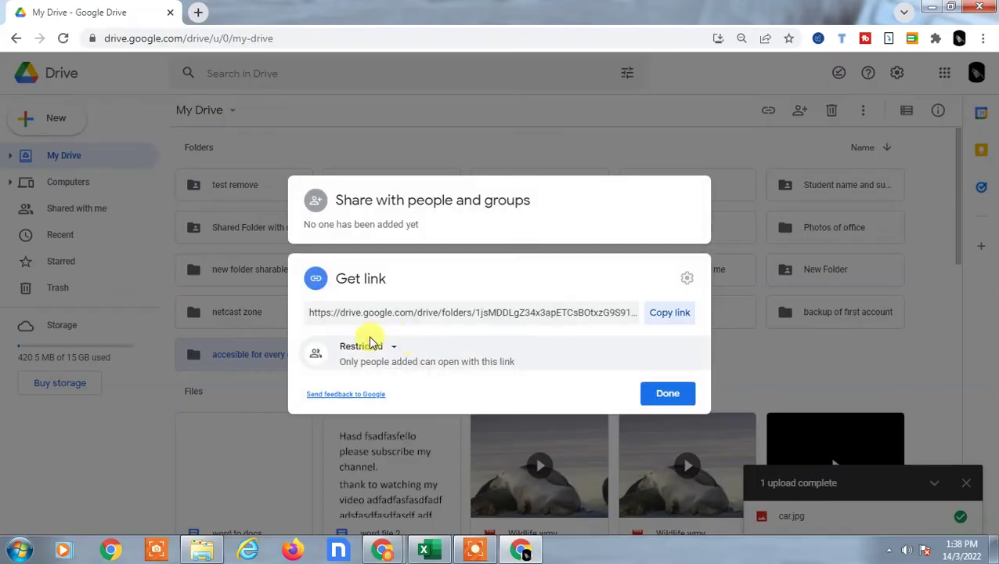
left_click(390, 350)
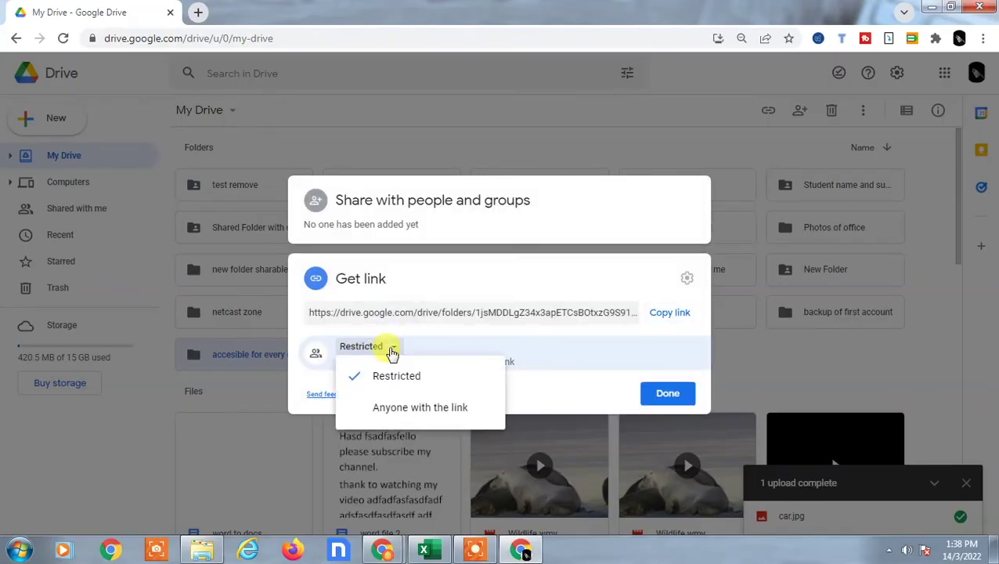
left_click(437, 410)
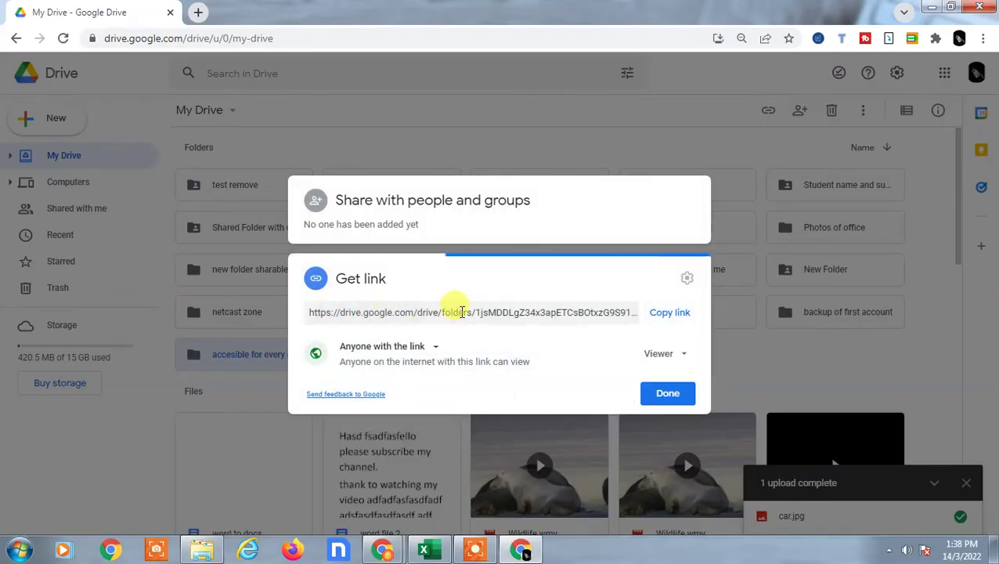
Step: Keep link visitors as Viewer and copy the folder link
left_click(686, 354)
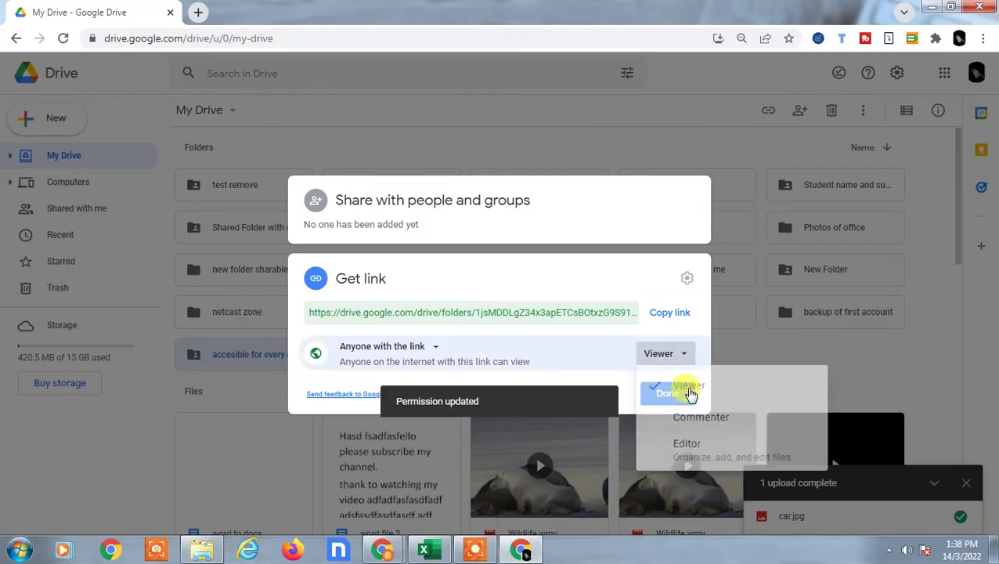
left_click(690, 396)
left_click(698, 353)
left_click(576, 343)
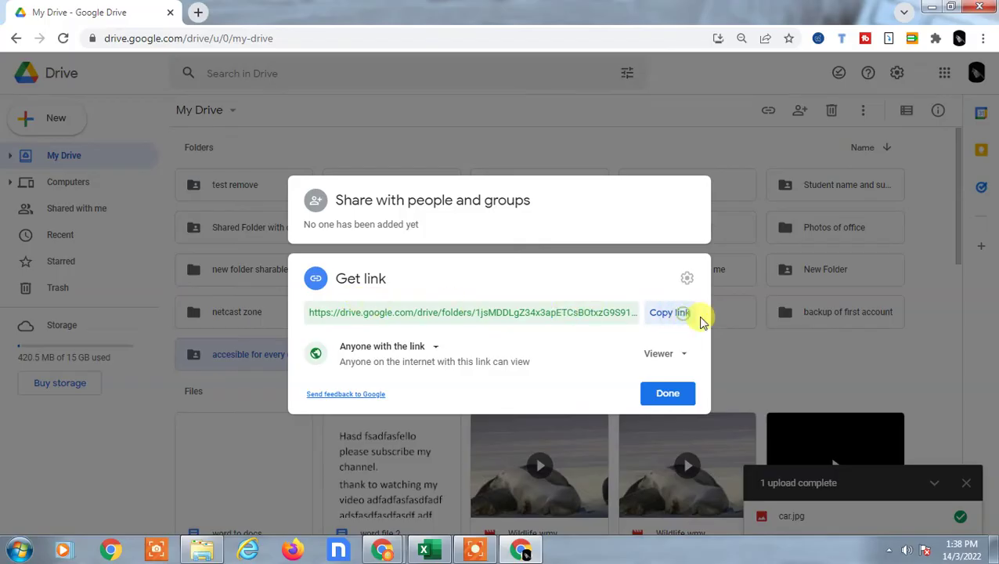
left_click(683, 316)
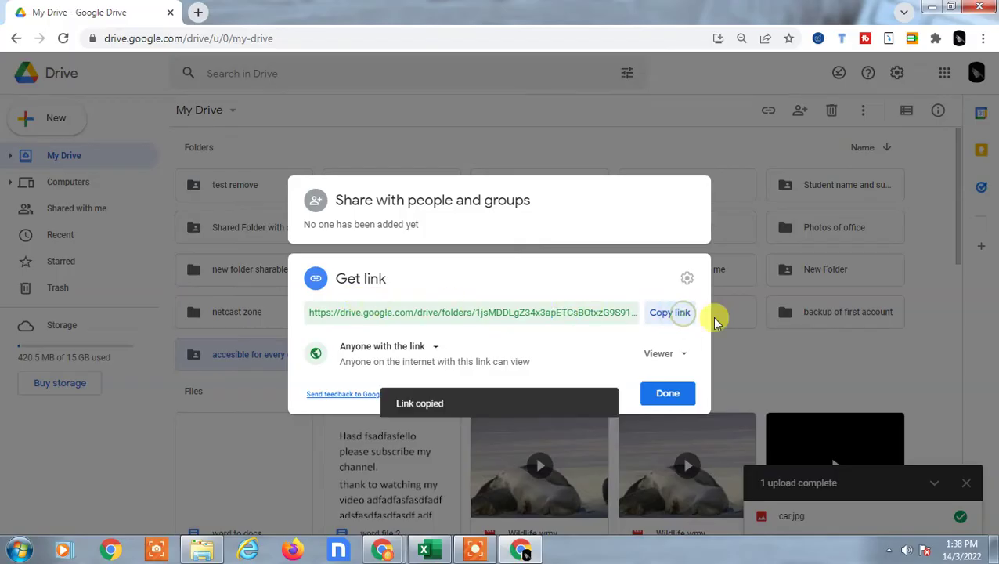
left_click(662, 312)
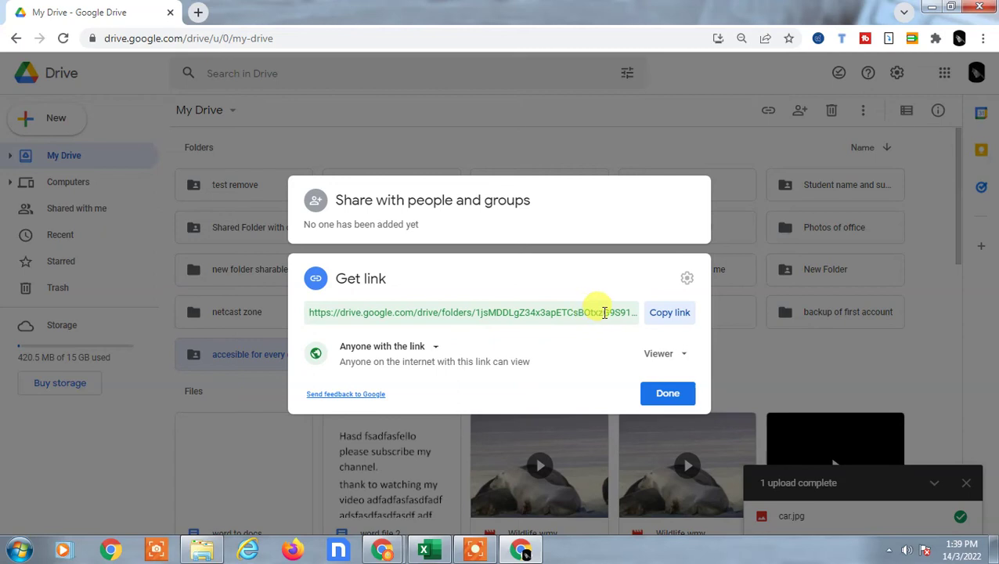
Step: Switch the folder's general access to Restricted and expand the sharing panels
left_click(383, 346)
left_click(353, 375)
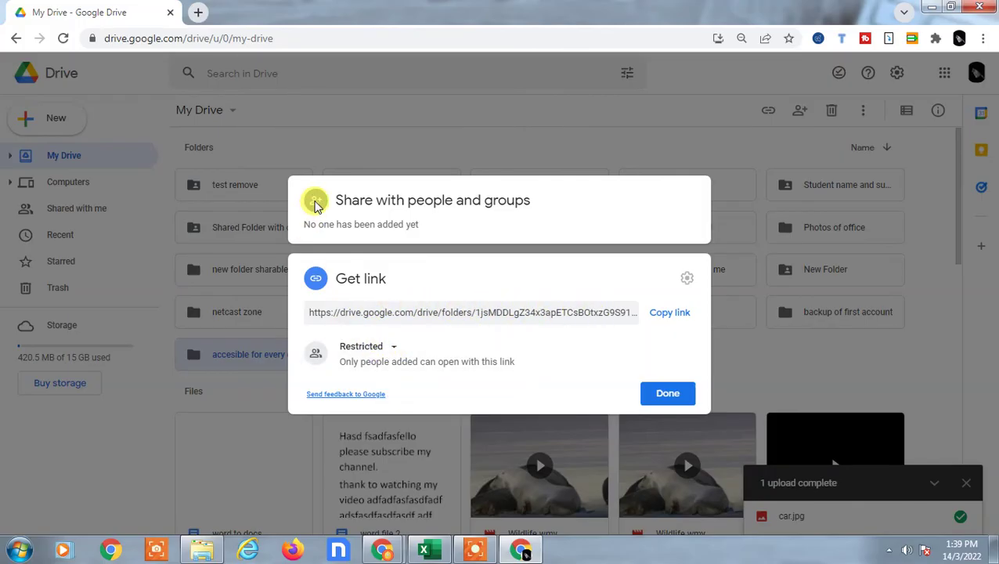
left_click(316, 205)
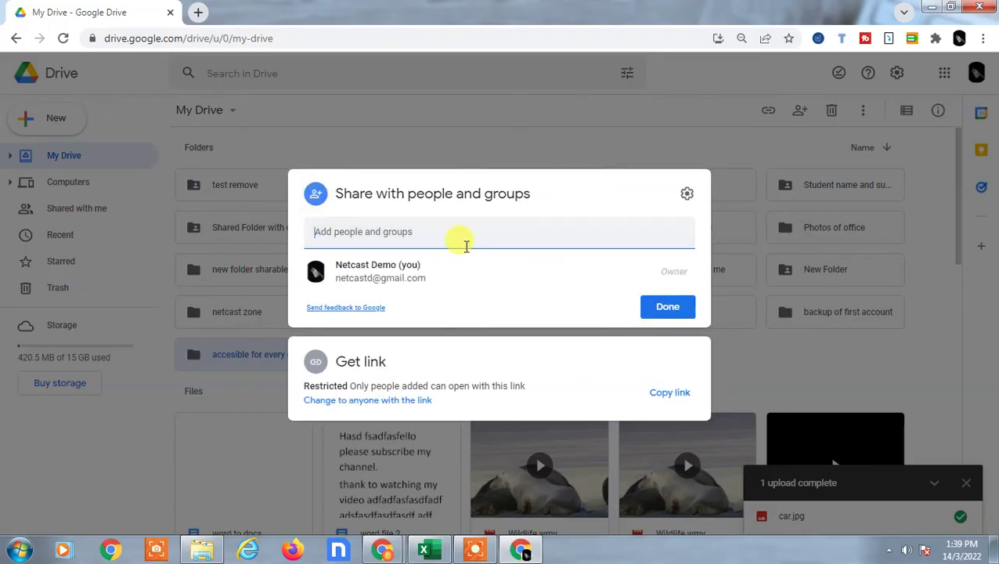
left_click(315, 362)
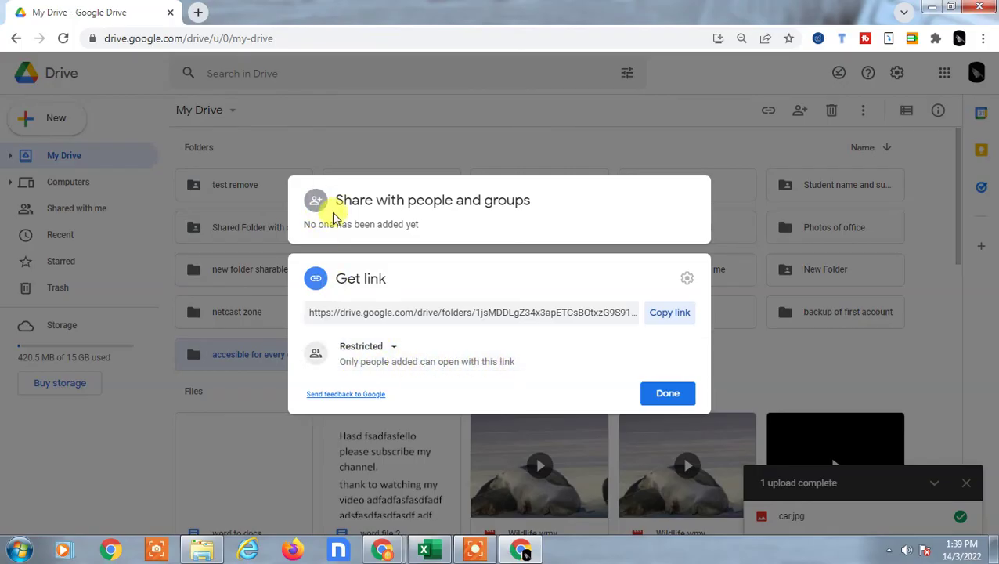
Step: Set access back to 'Anyone with the link', copy the link, and show the desktop
left_click(365, 349)
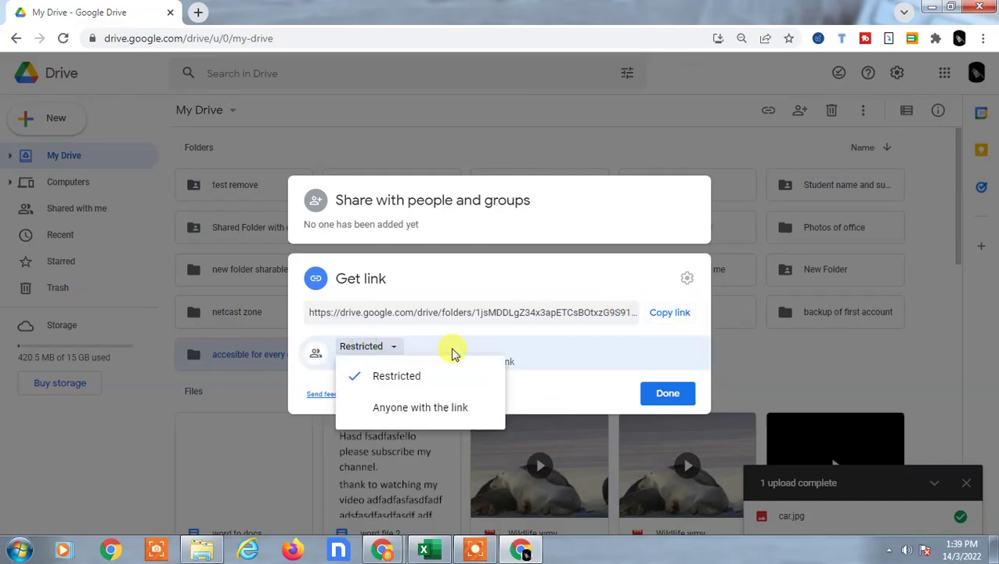
left_click(417, 413)
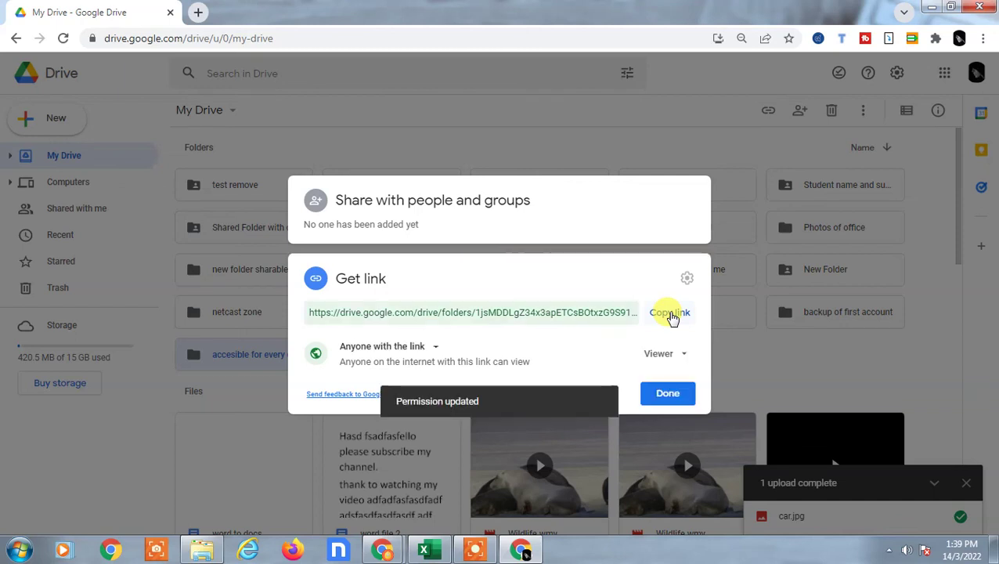
left_click(672, 316)
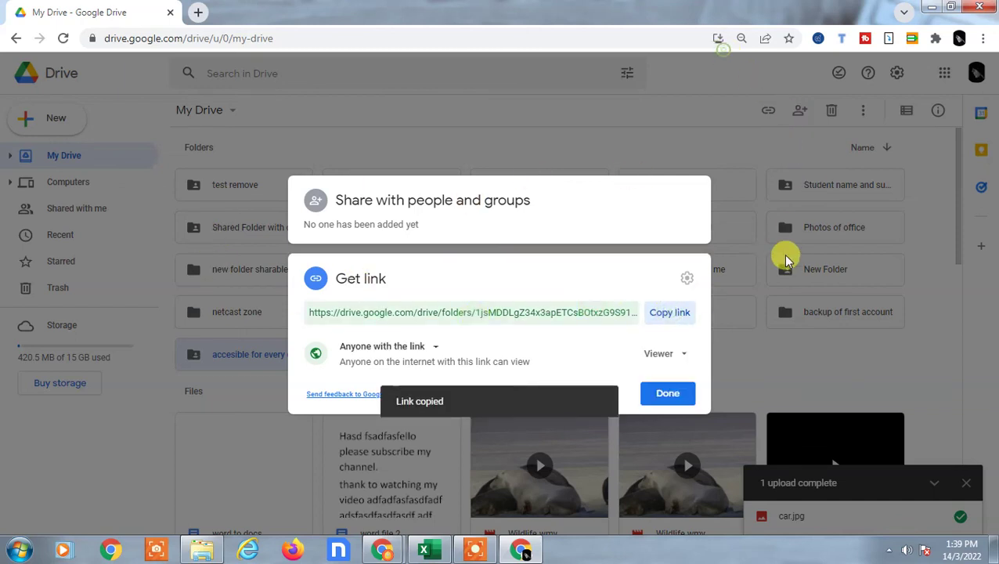
key("super+d")
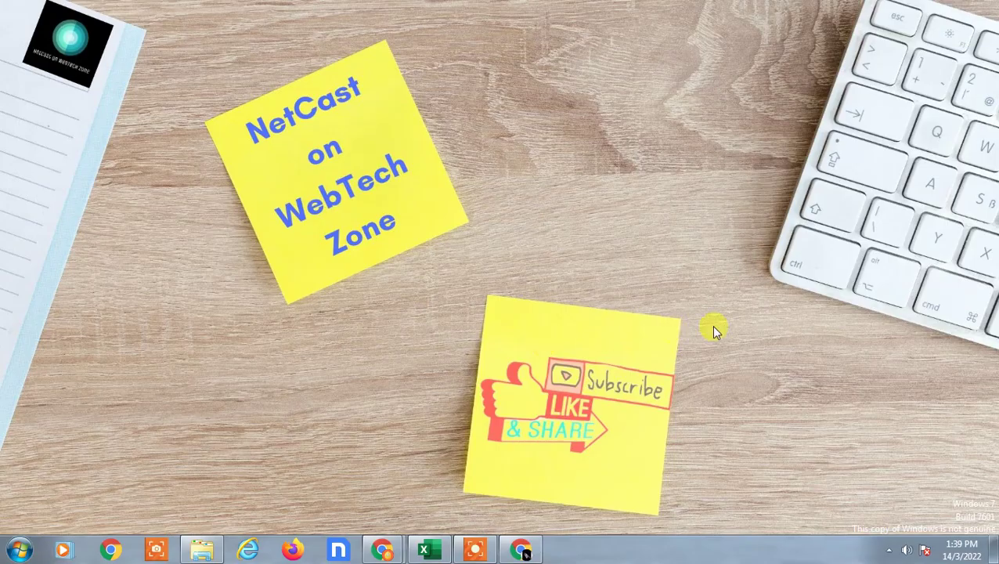